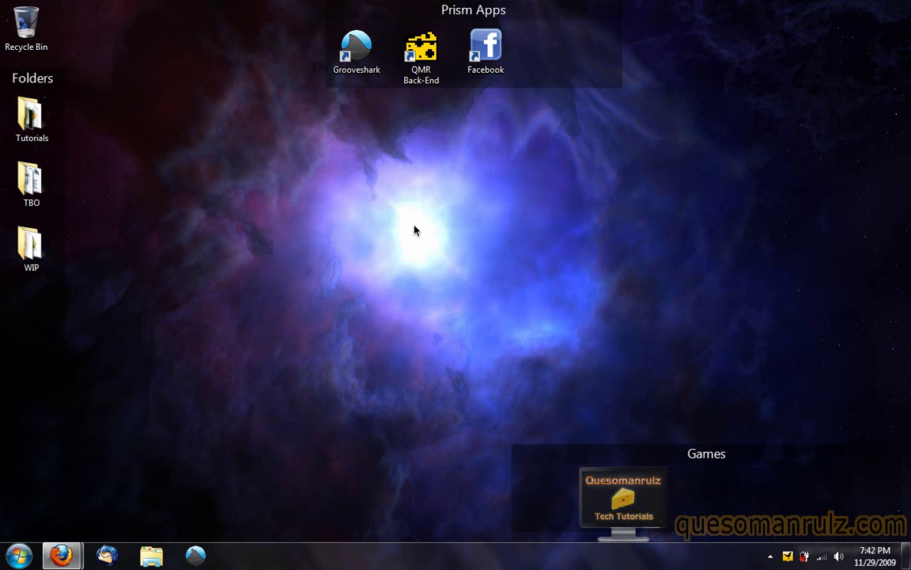
# Download nircmd.zip through DownThemAll OneClick and open the folder it was saved to
pyautogui.moveTo(62, 554)
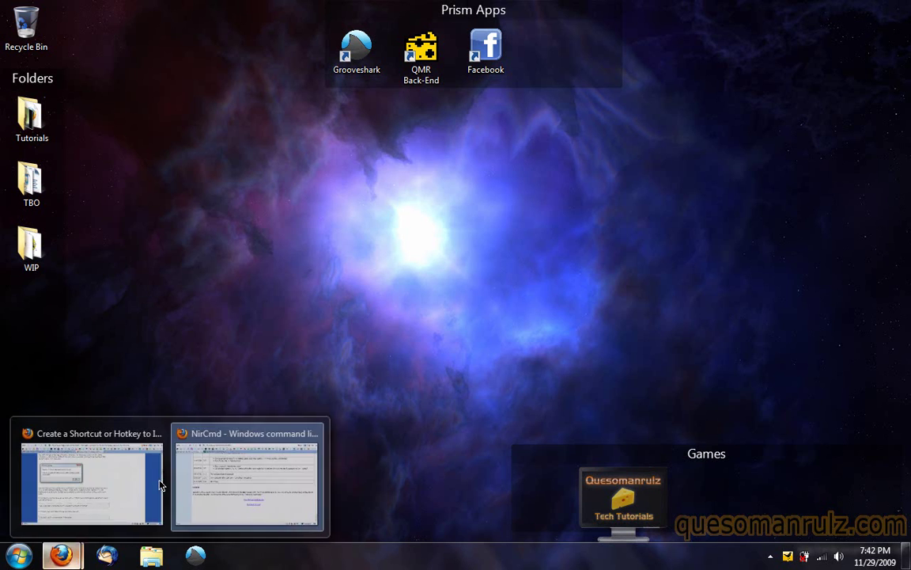
pyautogui.click(221, 475)
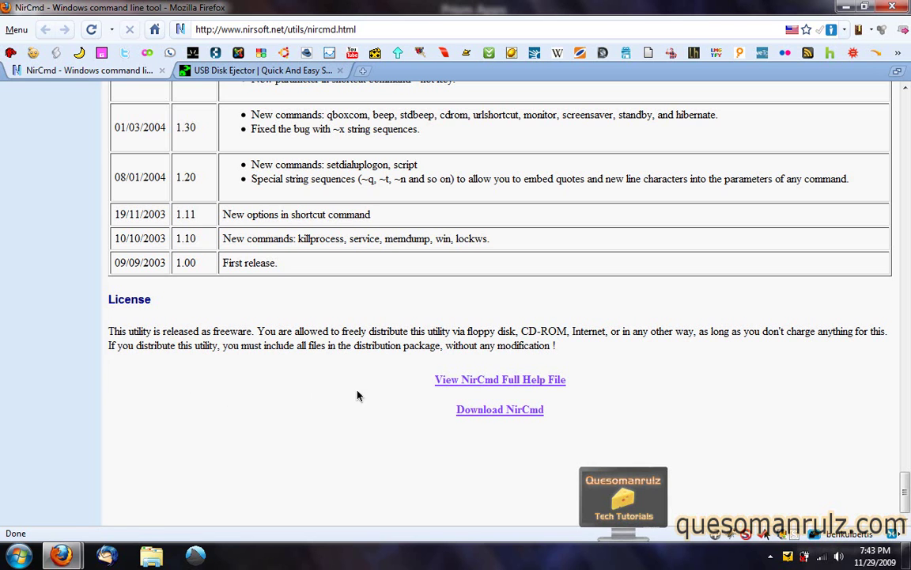
pyautogui.click(498, 413)
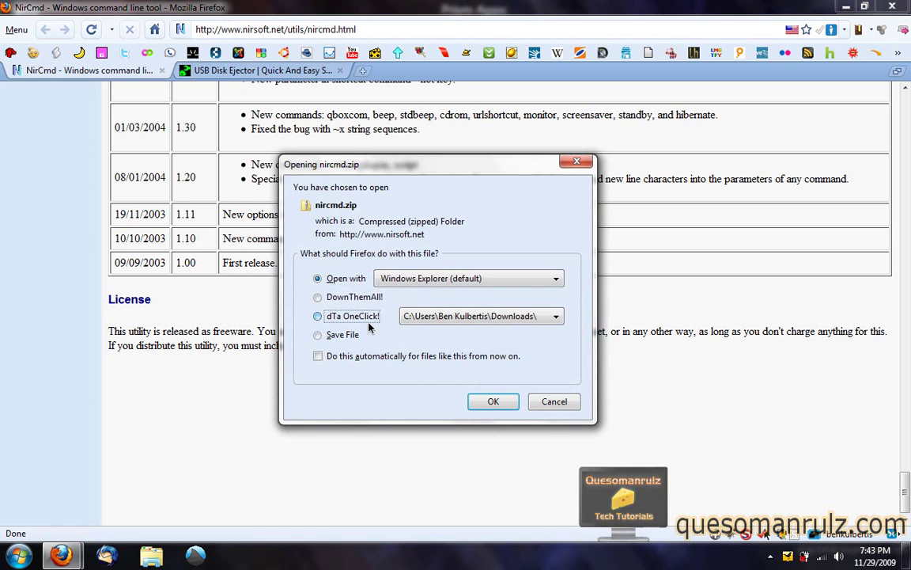
pyautogui.click(367, 320)
pyautogui.click(493, 401)
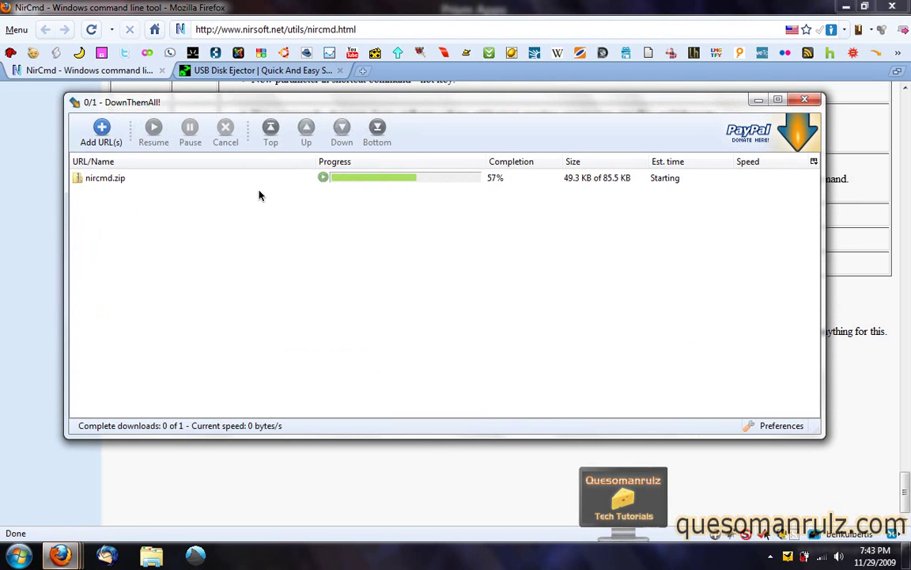
pyautogui.rightClick(231, 177)
pyautogui.click(267, 226)
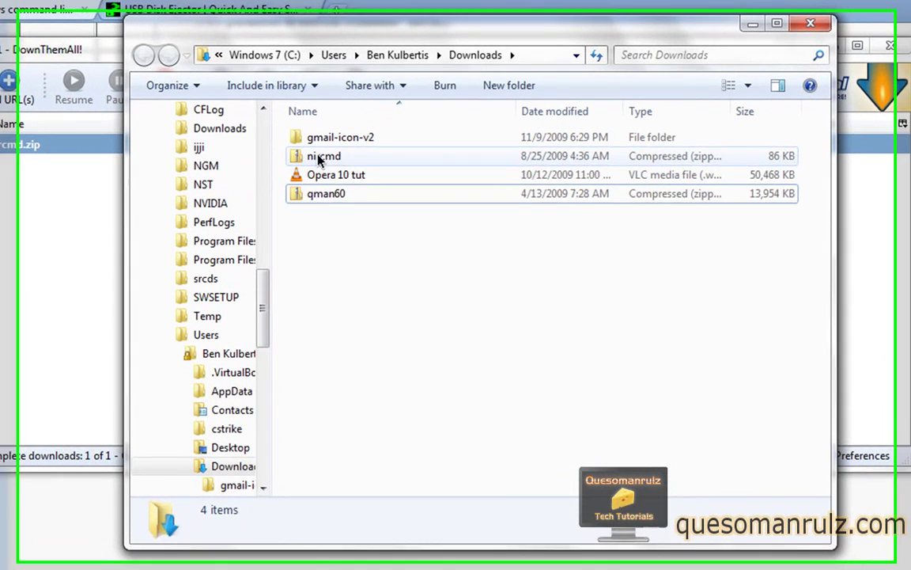
# Extract nircmd.zip with 7-Zip and select the nircmd, nircmdc and help files
pyautogui.rightClick(345, 187)
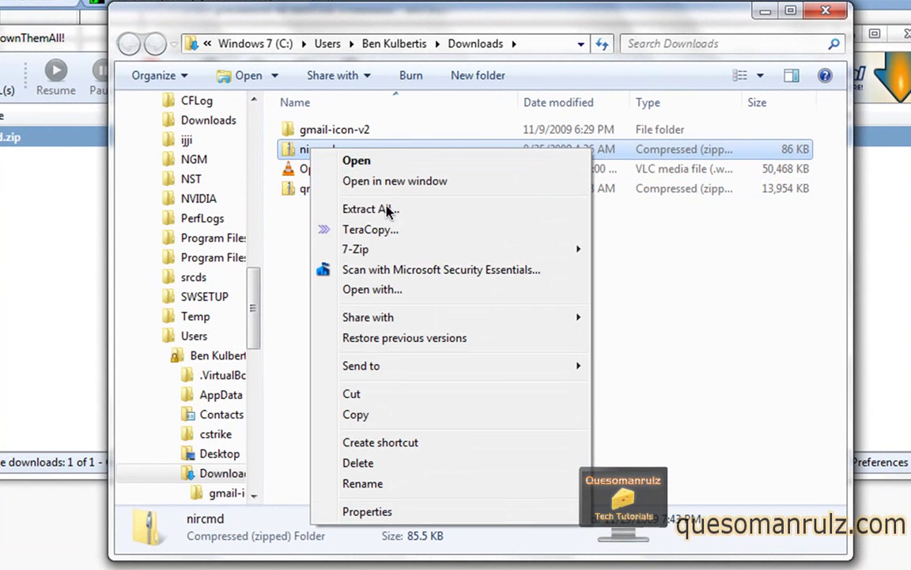
pyautogui.moveTo(386, 247)
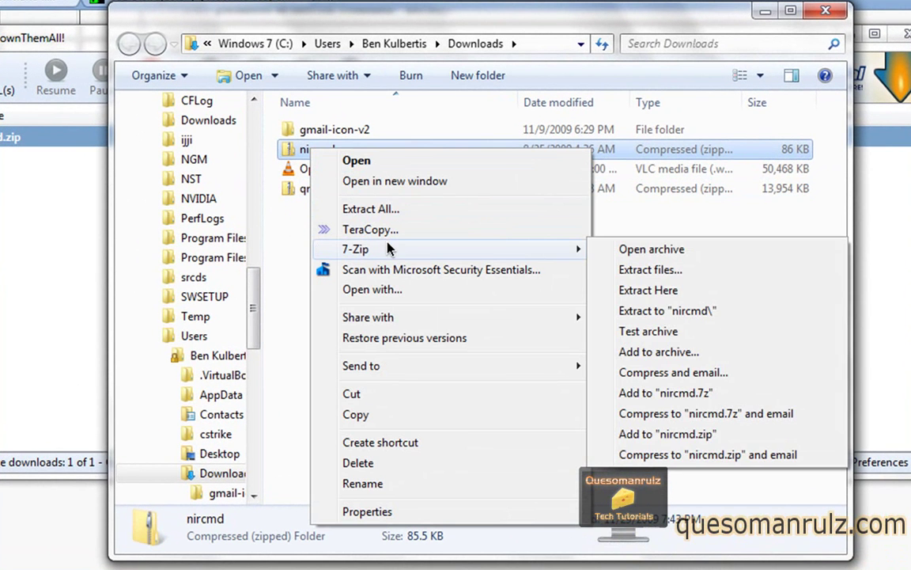
pyautogui.click(647, 290)
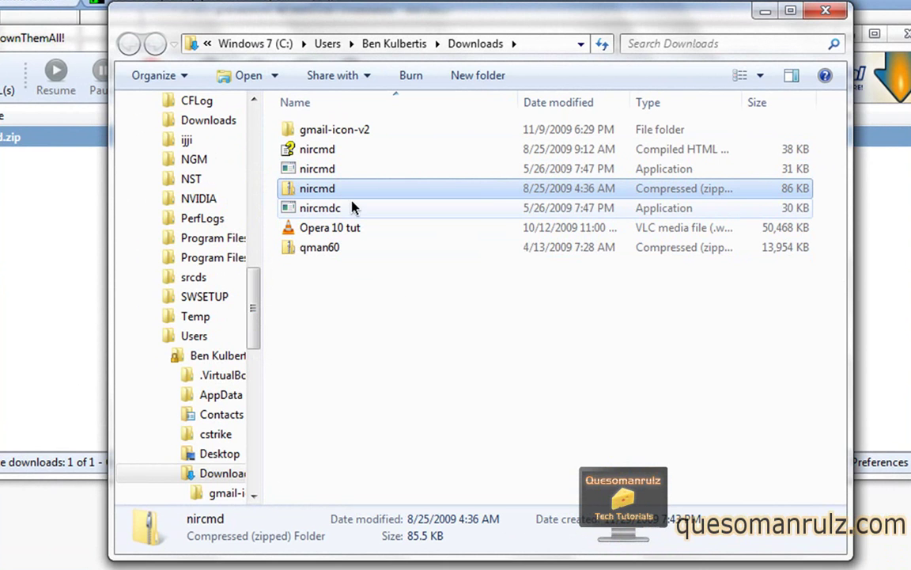
pyautogui.click(331, 212)
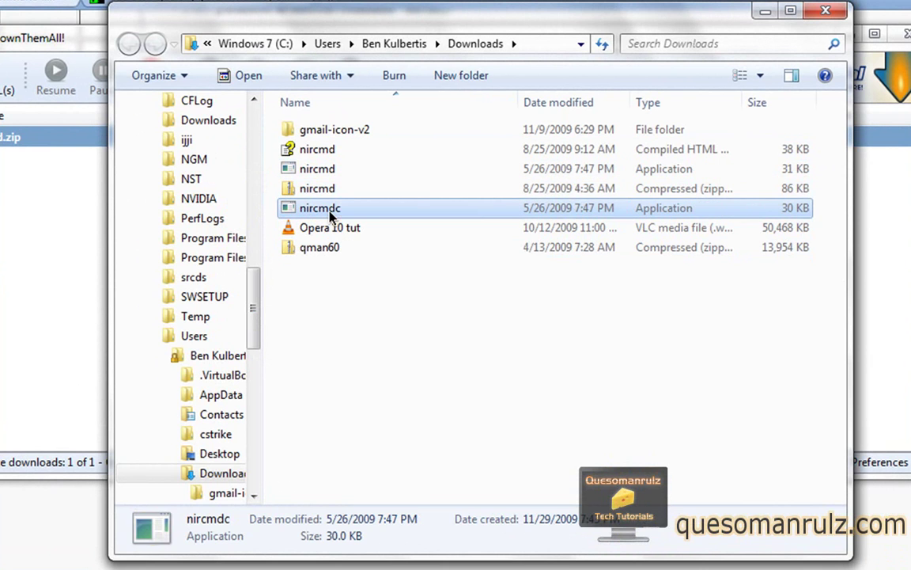
pyautogui.keyDown('ctrl'); pyautogui.click(316, 169); pyautogui.keyUp('ctrl')
pyautogui.keyDown('ctrl'); pyautogui.click(325, 148); pyautogui.keyUp('ctrl')
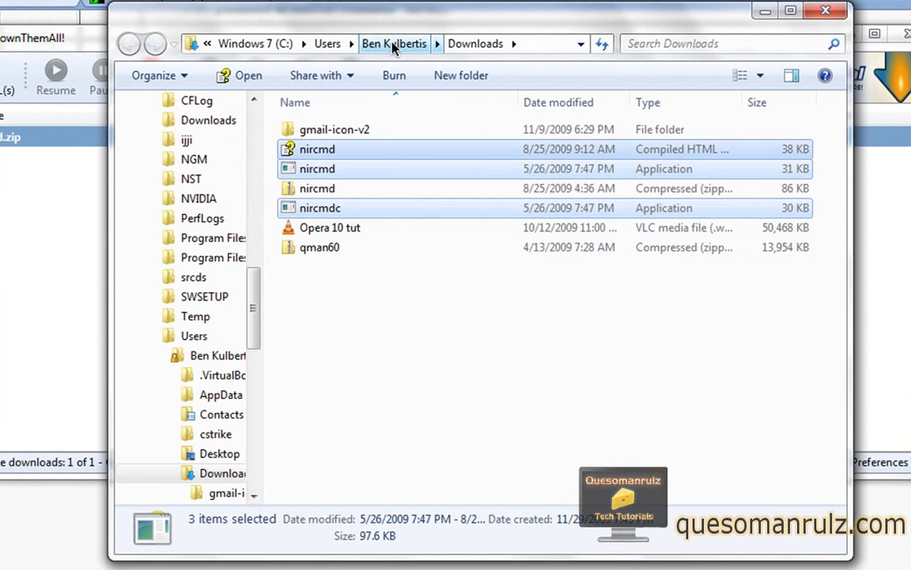
# Create a 'NirCmd' folder in C:\Program Files and paste the three files into it
pyautogui.press('super')
pyautogui.click(131, 395)
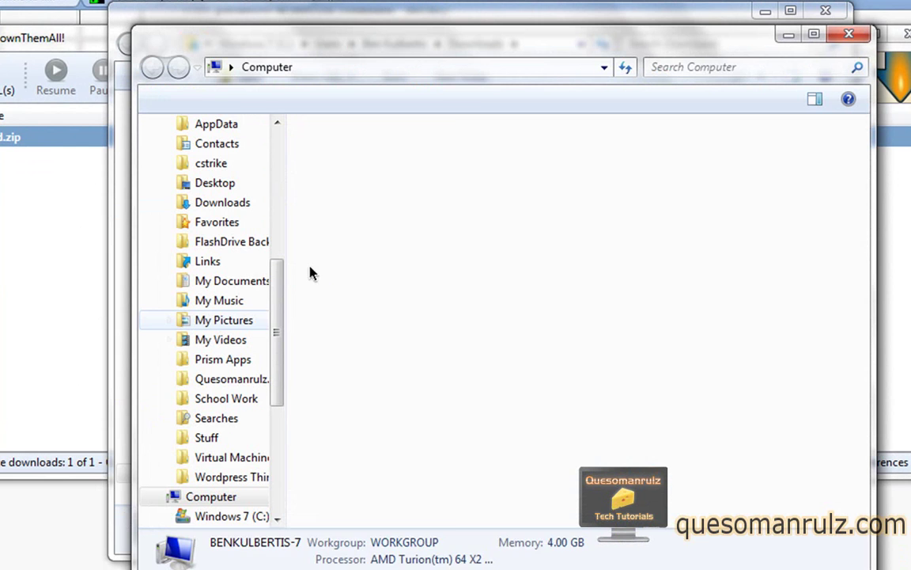
pyautogui.click(417, 170)
pyautogui.doubleClick(417, 171)
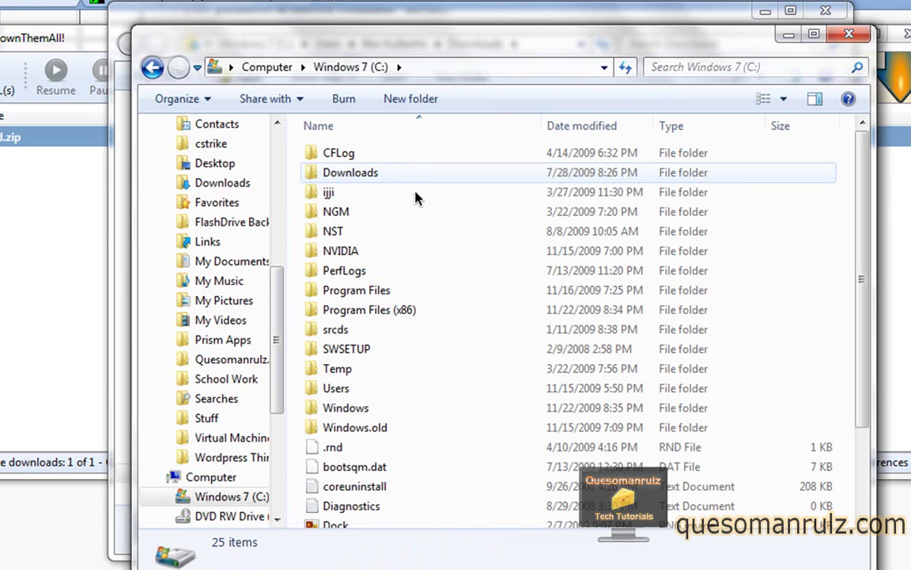
pyautogui.doubleClick(368, 287)
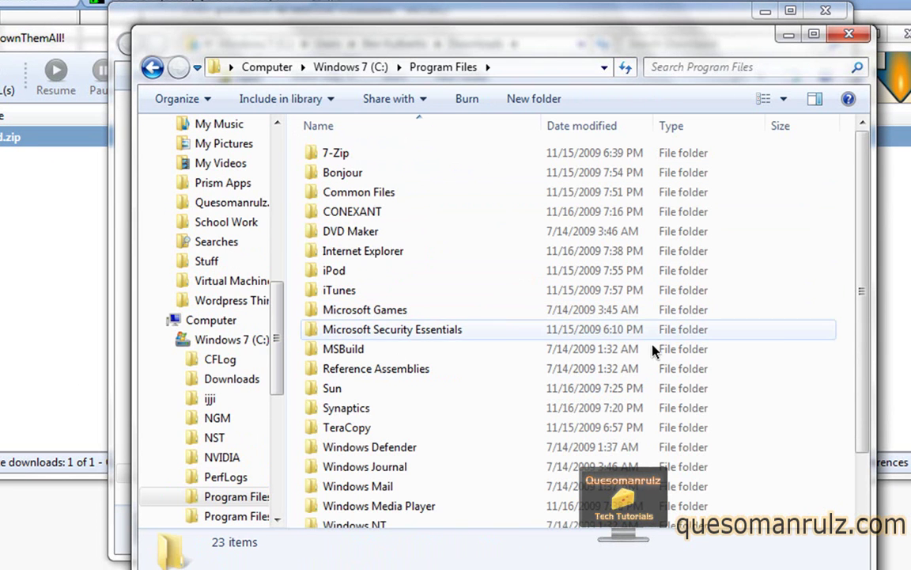
pyautogui.rightClick(823, 333)
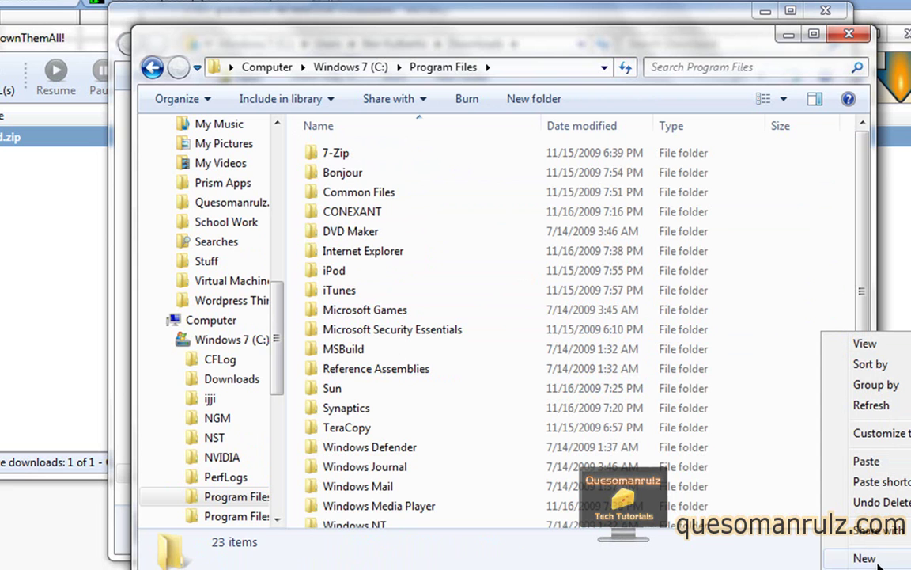
pyautogui.moveTo(850, 560)
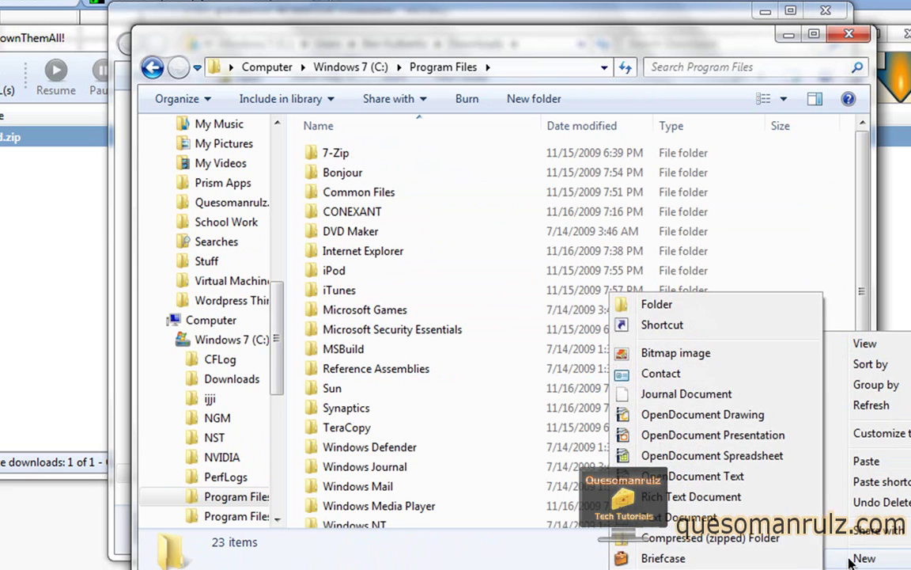
pyautogui.click(693, 307)
pyautogui.write('Nir')
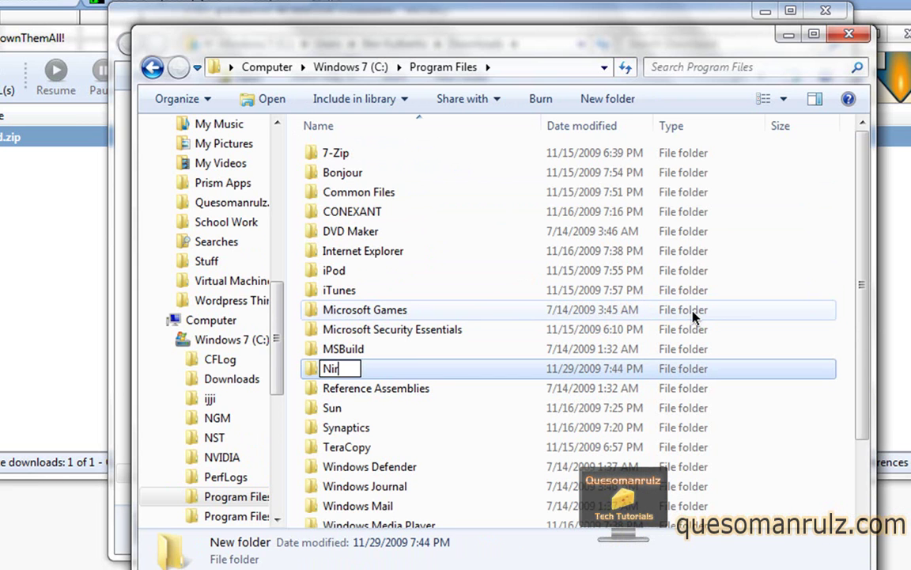
pyautogui.write('Cmd')
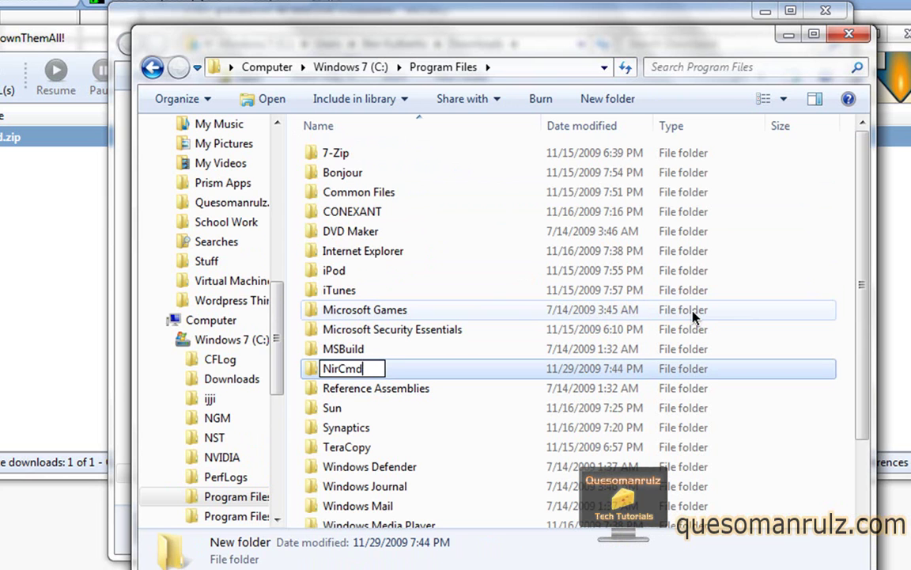
pyautogui.press('Return')
pyautogui.doubleClick(406, 368)
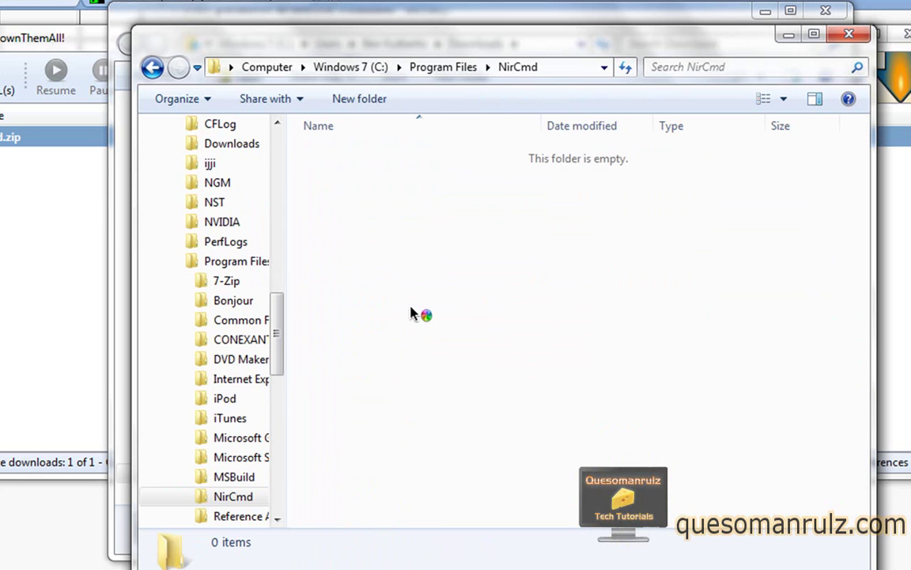
pyautogui.hotkey('ctrl', 'v')
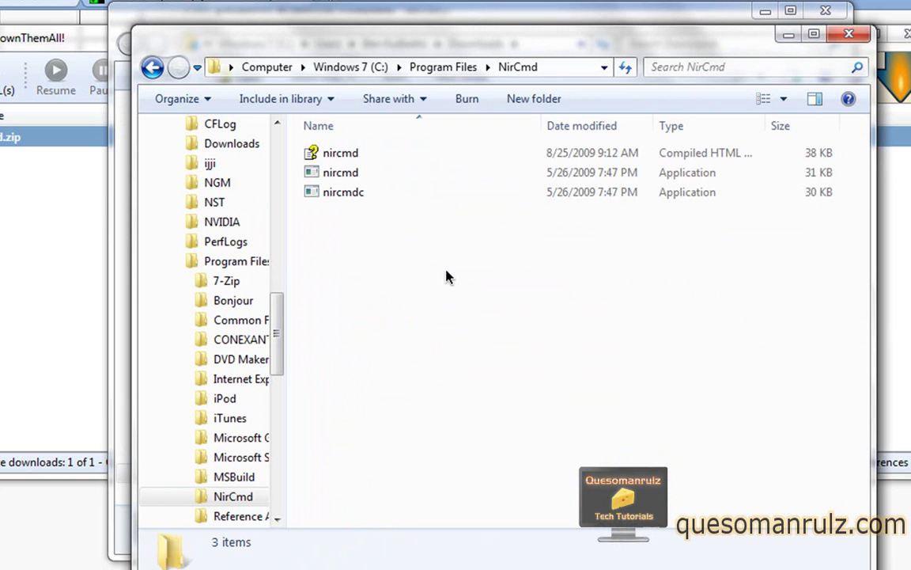
# Minimize the open windows and start a new desktop shortcut
pyautogui.click(788, 34)
pyautogui.click(764, 13)
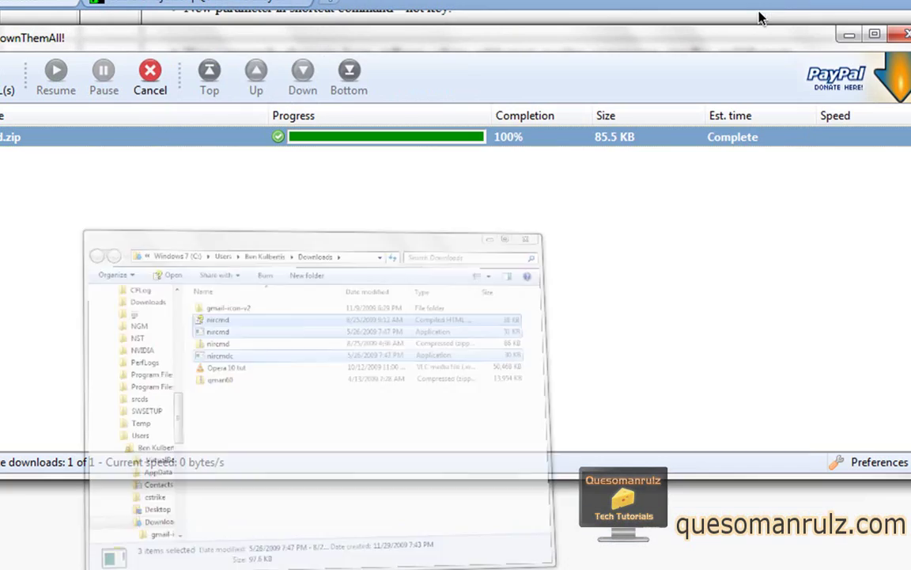
pyautogui.click(849, 34)
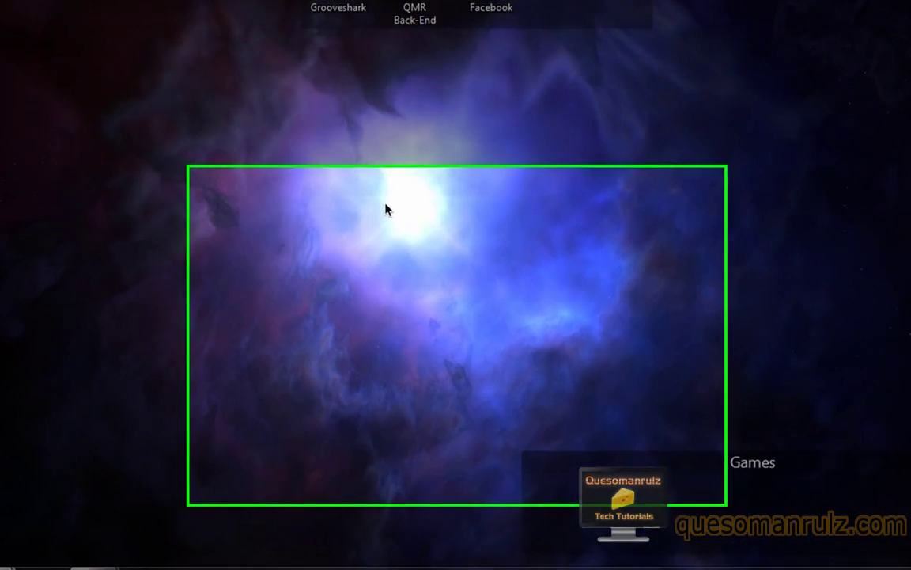
pyautogui.rightClick(398, 241)
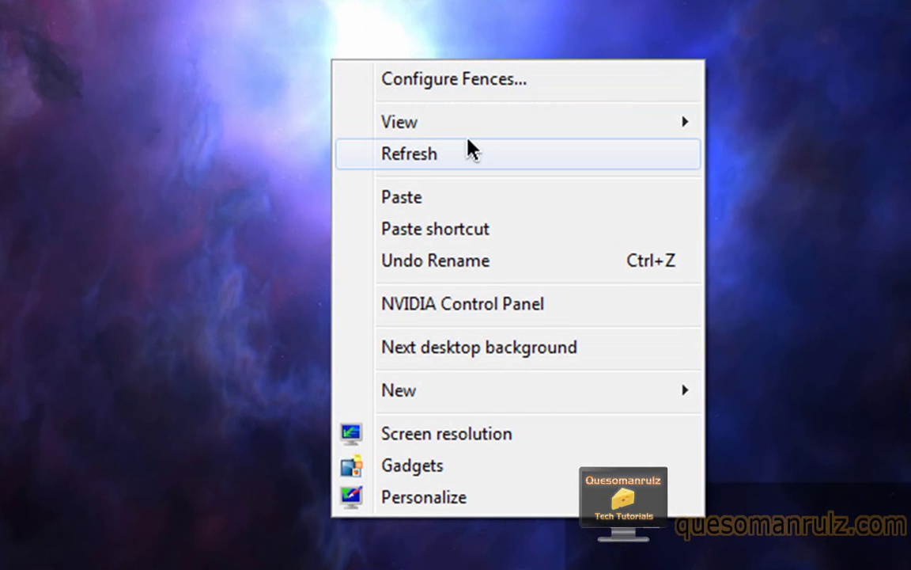
pyautogui.moveTo(544, 392)
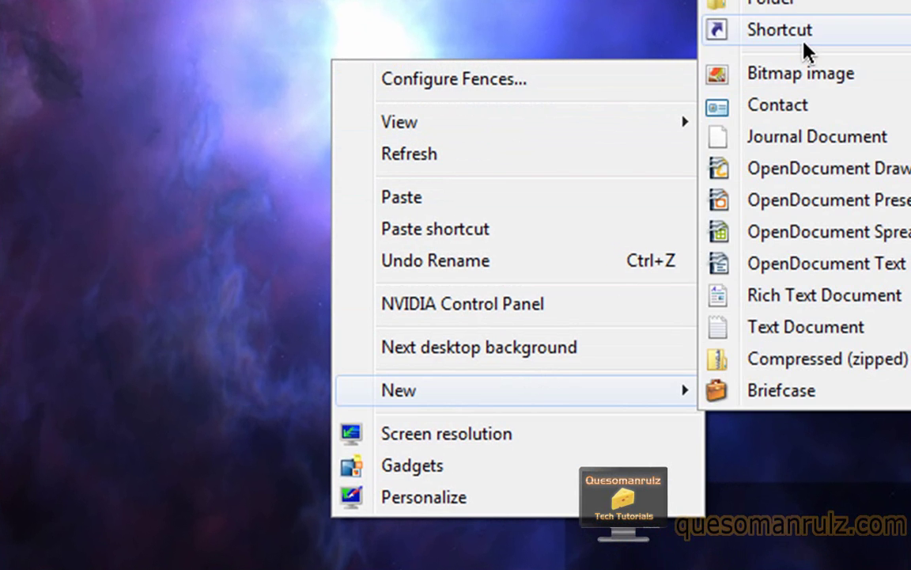
pyautogui.click(802, 36)
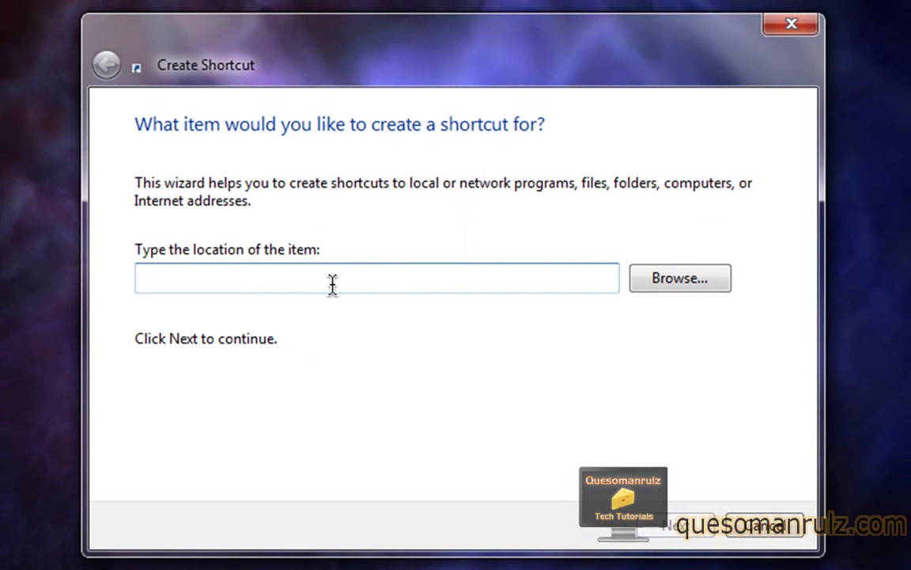
# Enter the NirCmd executable path in C:\Program Files as the shortcut location
pyautogui.write('"')
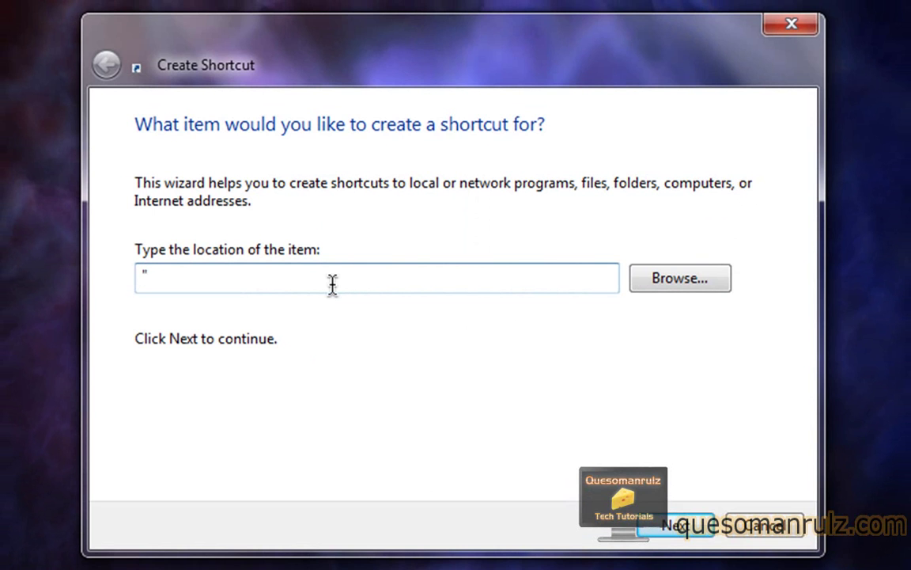
pyautogui.write('C')
pyautogui.write(';')
pyautogui.write(':\\')
pyautogui.write('Program ')
pyautogui.write('Files\\')
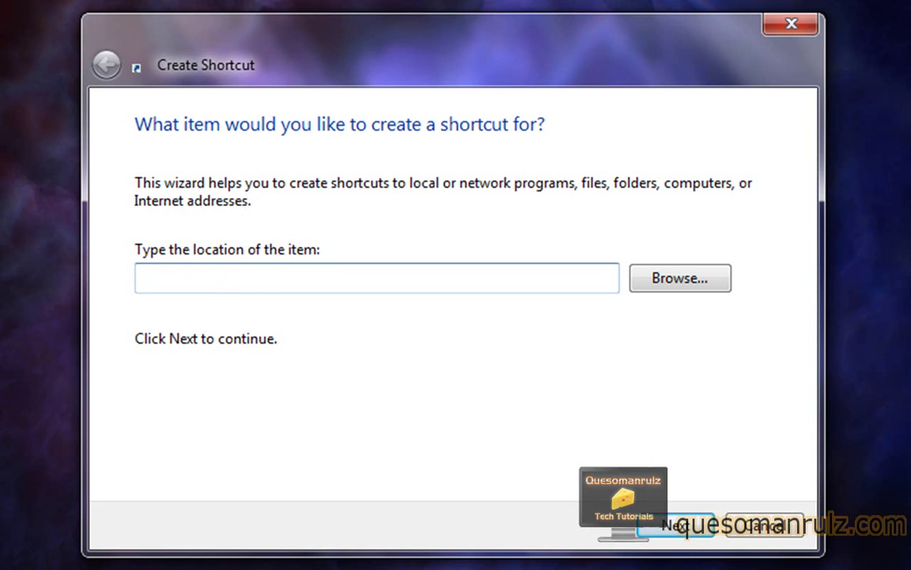
pyautogui.write('rCmd\\')
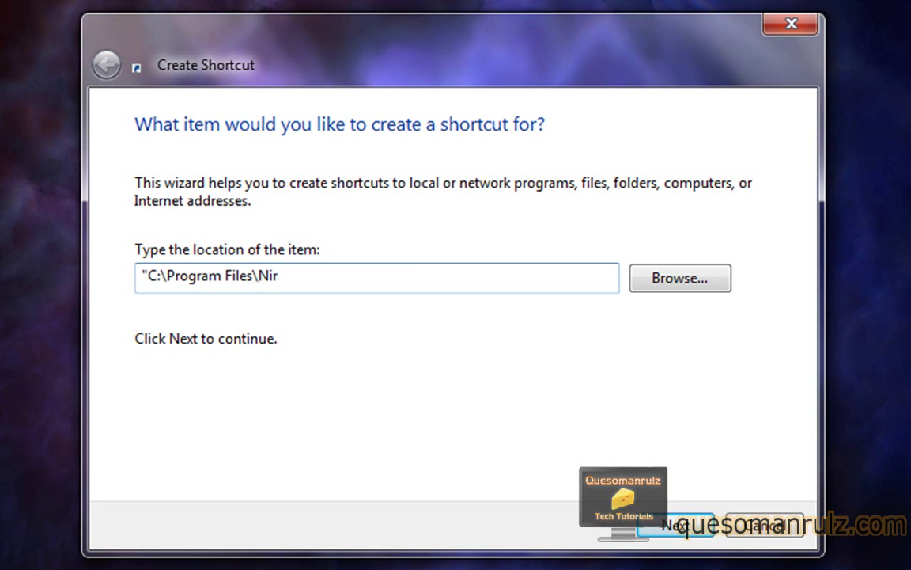
pyautogui.write('Nir')
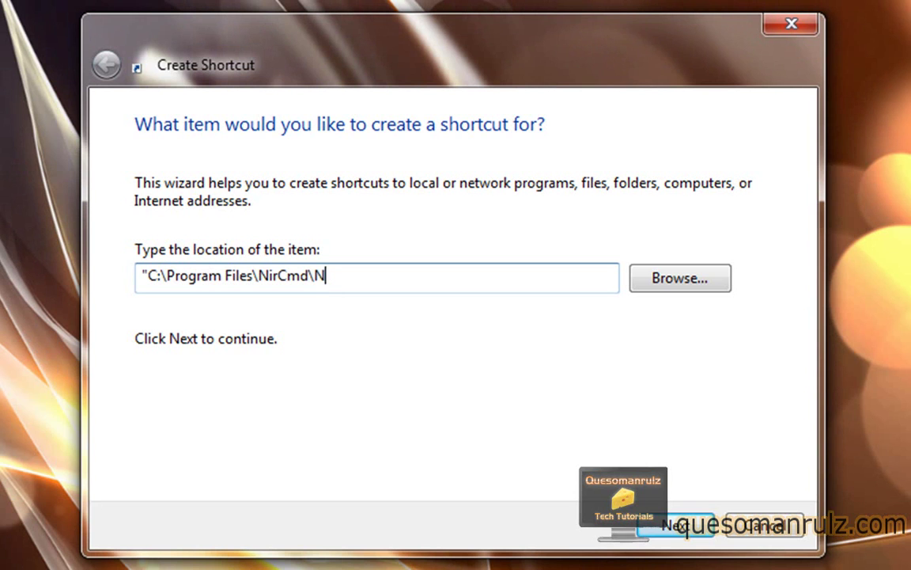
pyautogui.write('Cmd.exe')
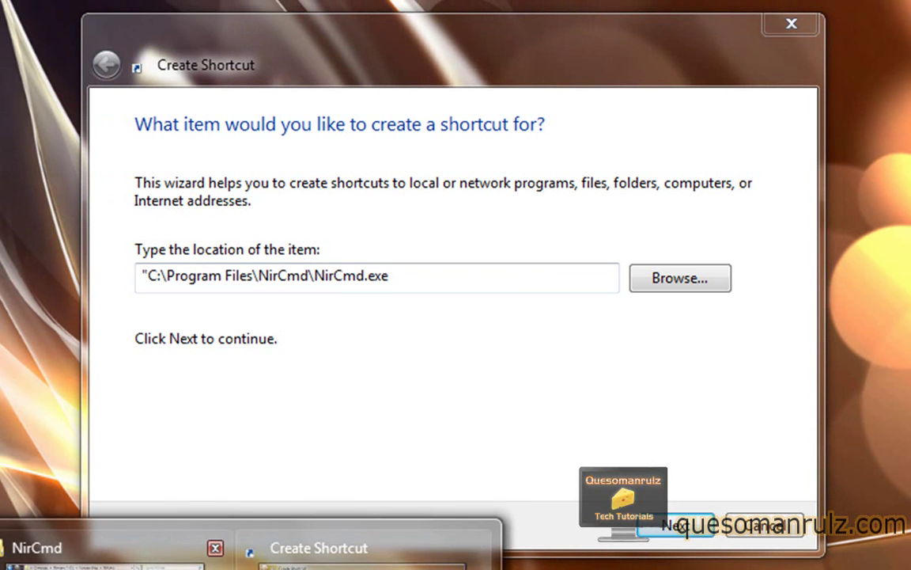
pyautogui.click(168, 503)
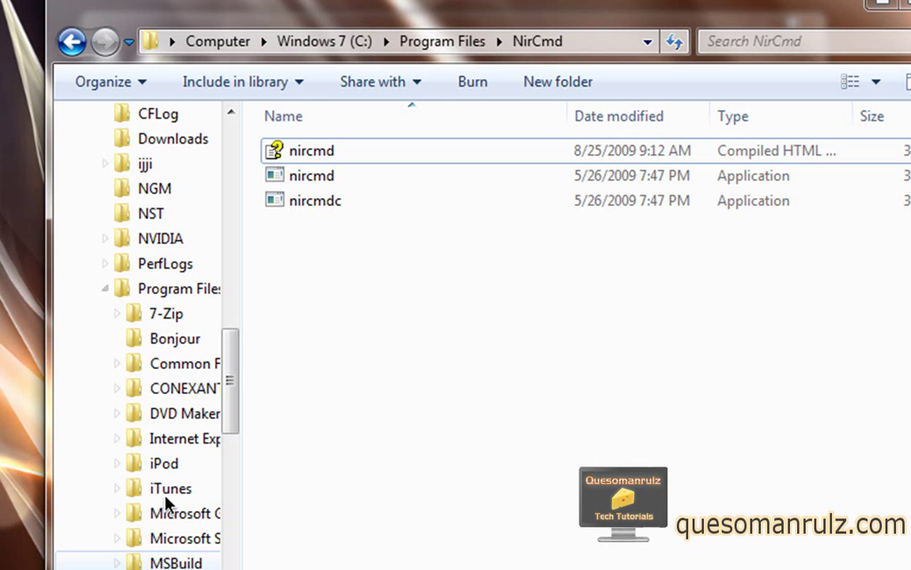
pyautogui.click(882, 3)
# Correct the target to "C:\Program Files\NirCmd\nircmd.exe" cmdwait 1000 monitor off and continue
pyautogui.click(340, 276)
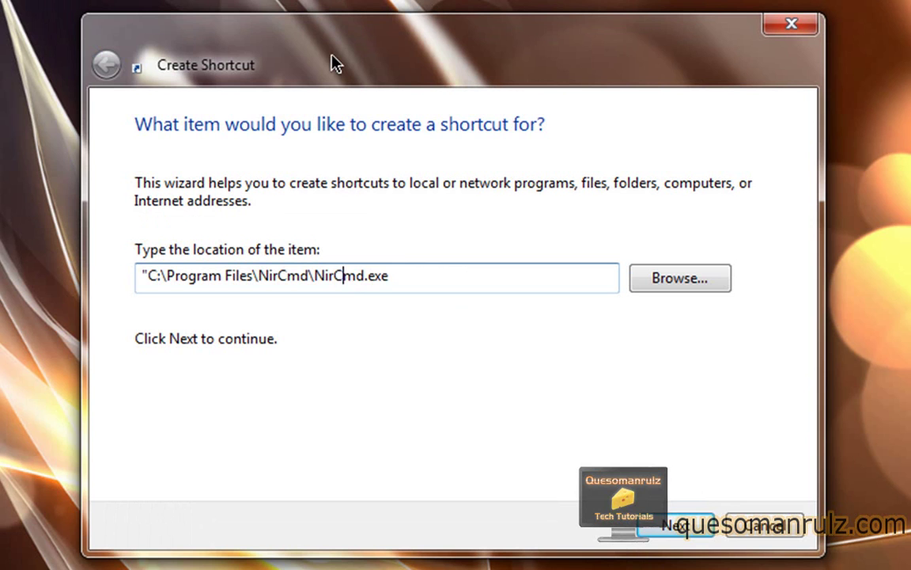
pyautogui.press('BackSpace')
pyautogui.write('c')
pyautogui.press('Left')
pyautogui.press('Left')
pyautogui.press('Left')
pyautogui.press('BackSpace')
pyautogui.write('n')
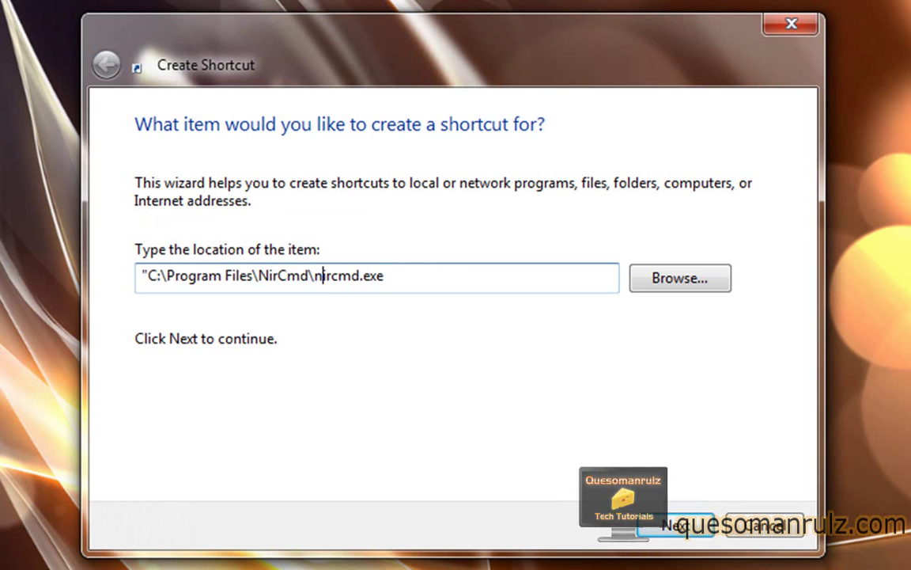
pyautogui.click(431, 277)
pyautogui.write('"')
pyautogui.write('cmdwait 1000 monitor off')
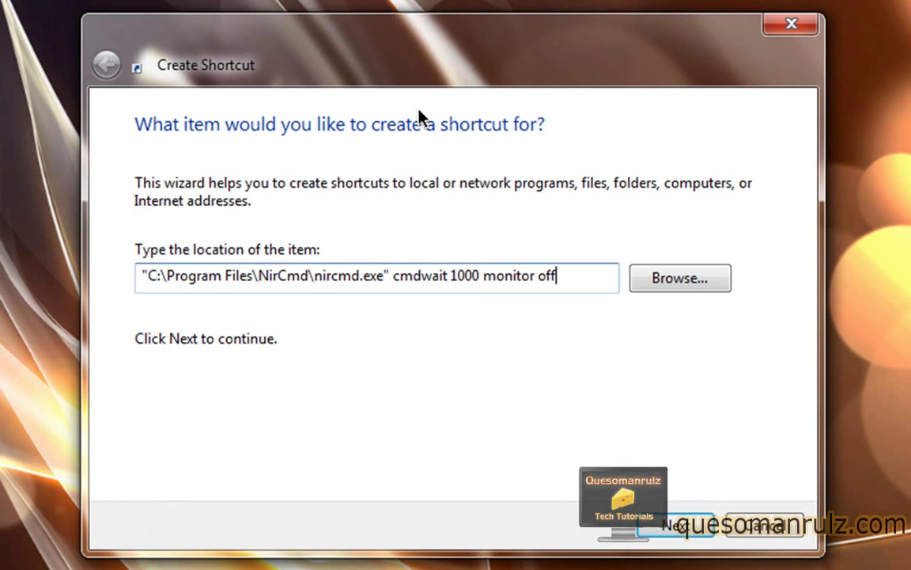
pyautogui.click(685, 532)
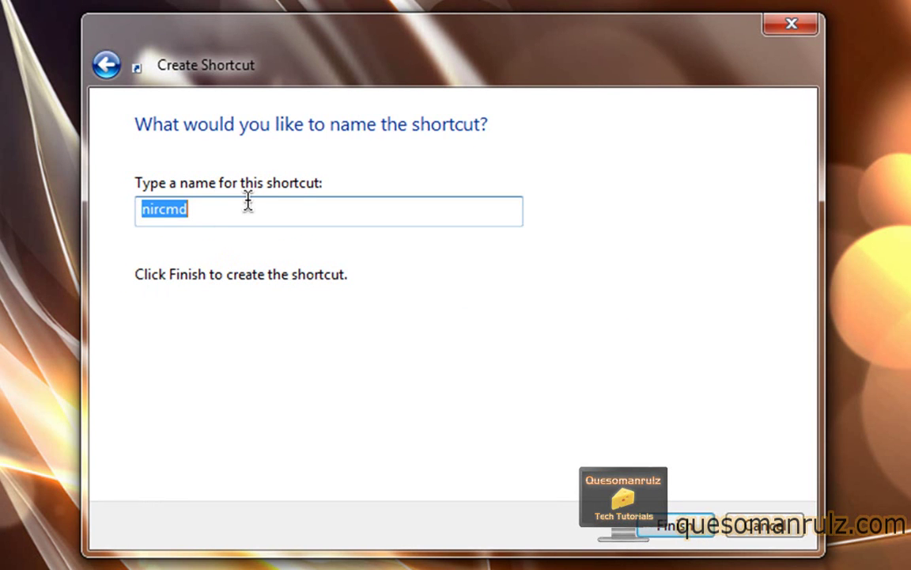
# Name the shortcut 'Monitor Off'
pyautogui.write('Monitor Of')
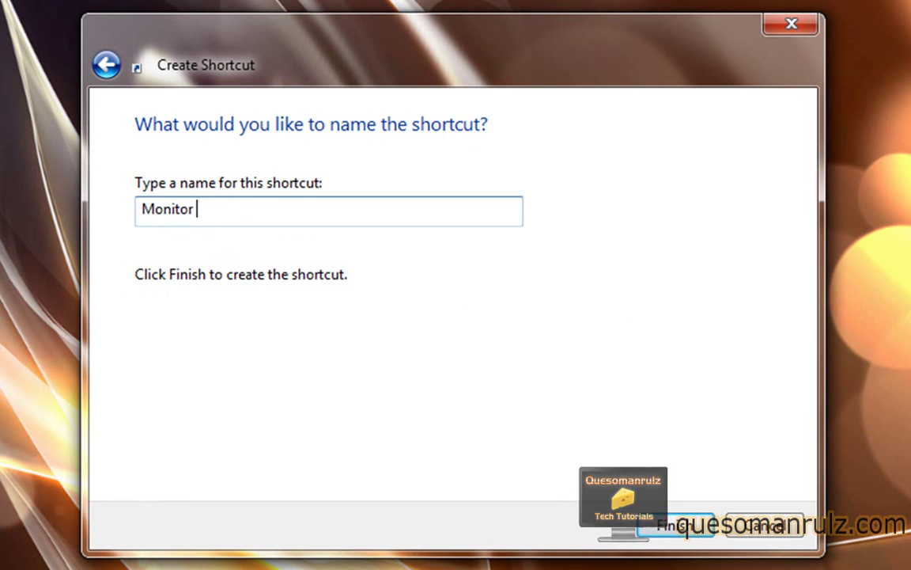
pyautogui.write('f')
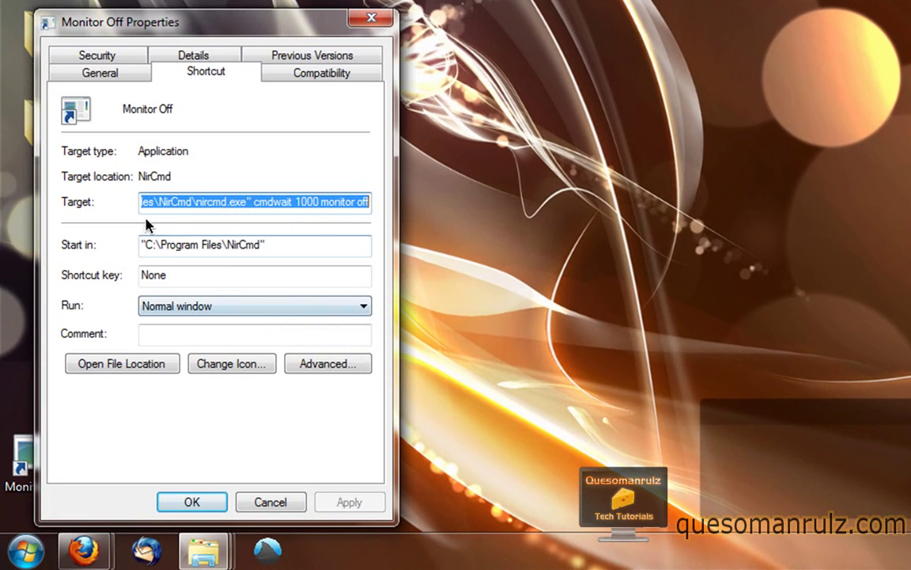
# Give the Monitor Off shortcut the monitor icon and apply it
pyautogui.click(237, 364)
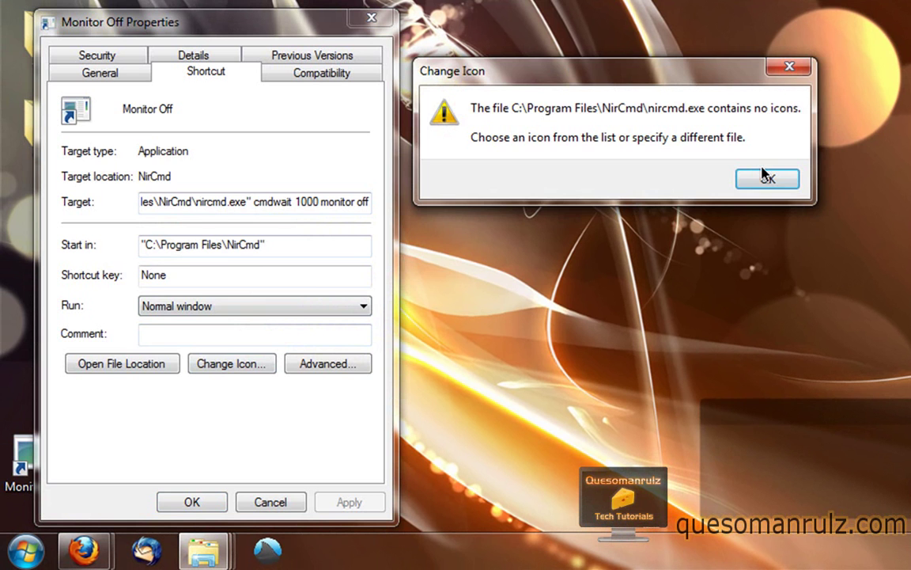
pyautogui.click(766, 178)
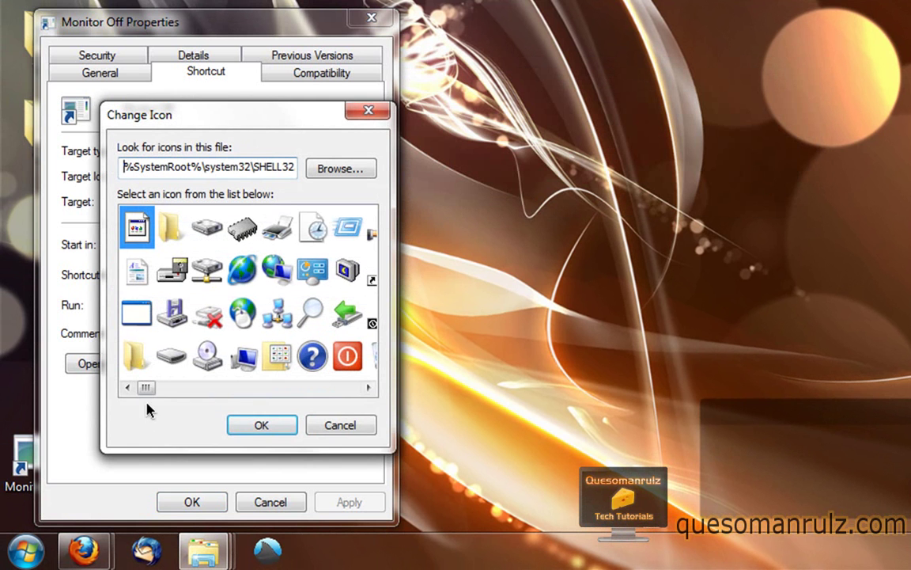
pyautogui.moveTo(147, 388)
pyautogui.mouseDown()
pyautogui.moveTo(178, 397)
pyautogui.moveTo(262, 387)
pyautogui.moveTo(162, 387)
pyautogui.mouseUp()
pyautogui.click(170, 269)
pyautogui.click(250, 432)
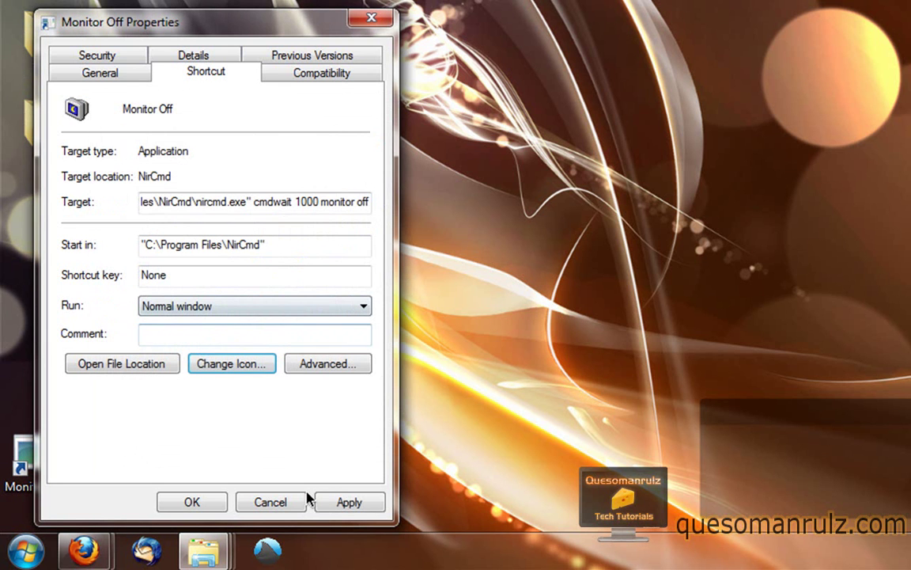
pyautogui.click(344, 507)
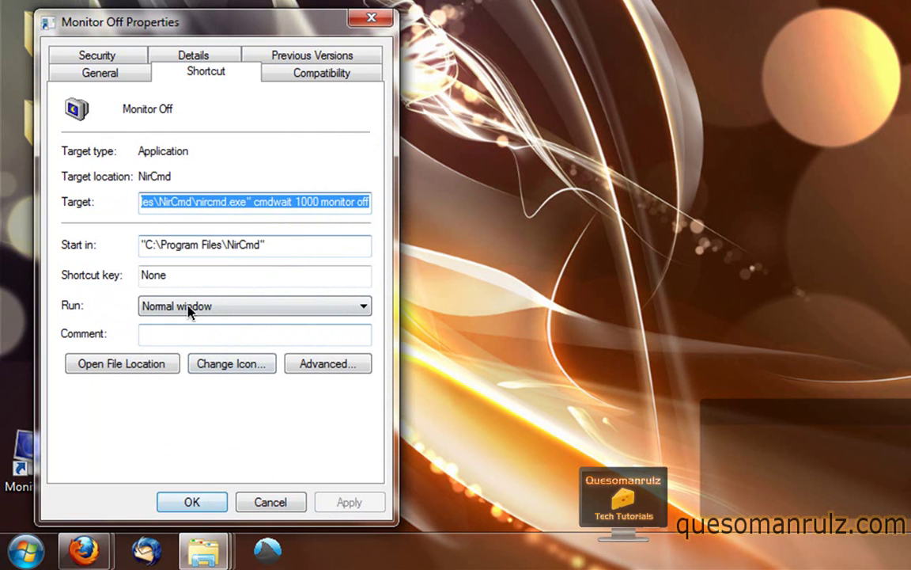
# Assign the hotkey Ctrl + Alt + S and save the properties
pyautogui.click(196, 274)
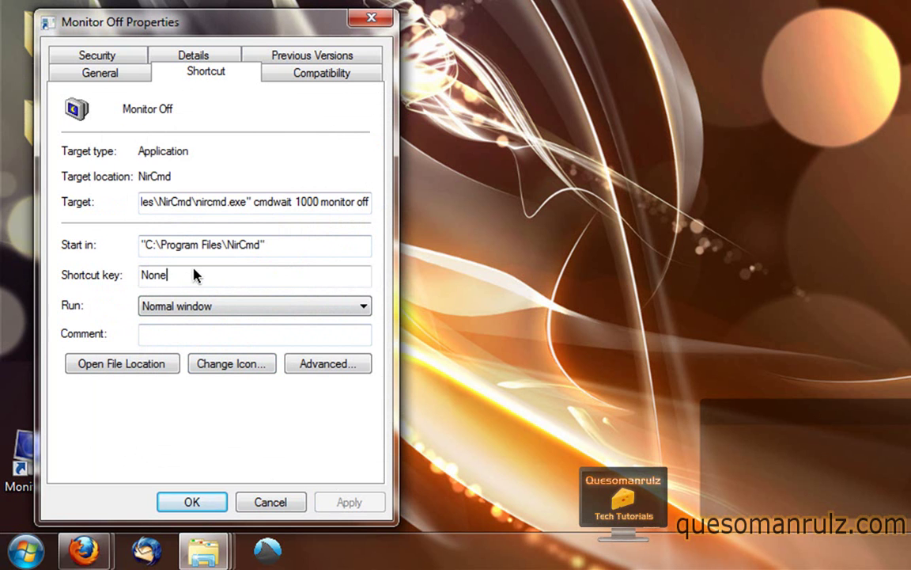
pyautogui.hotkey('ctrl', 'alt', 's')
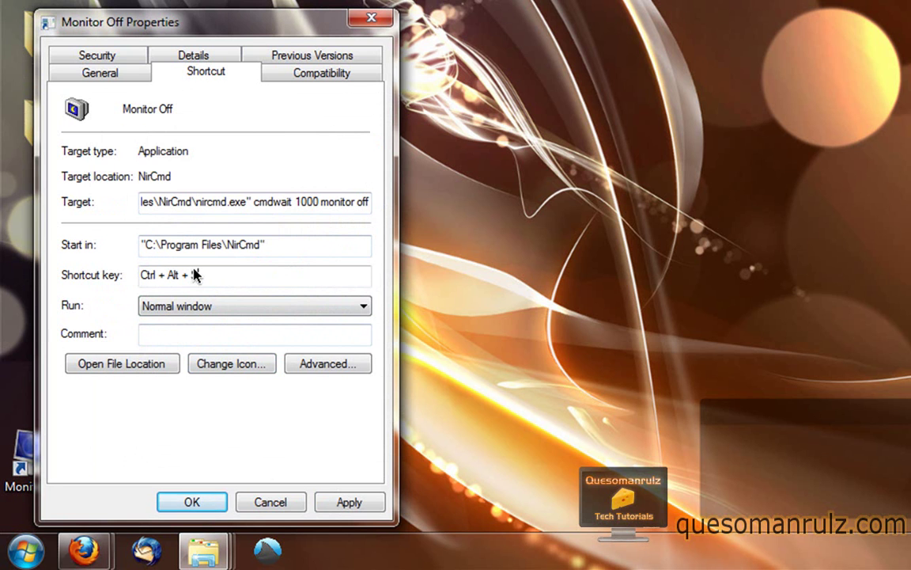
pyautogui.click(360, 503)
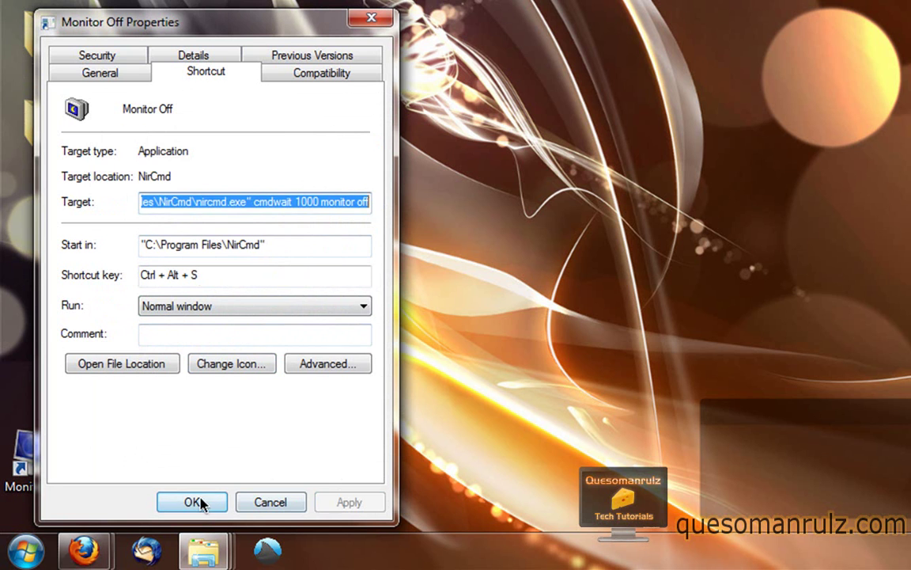
pyautogui.click(193, 502)
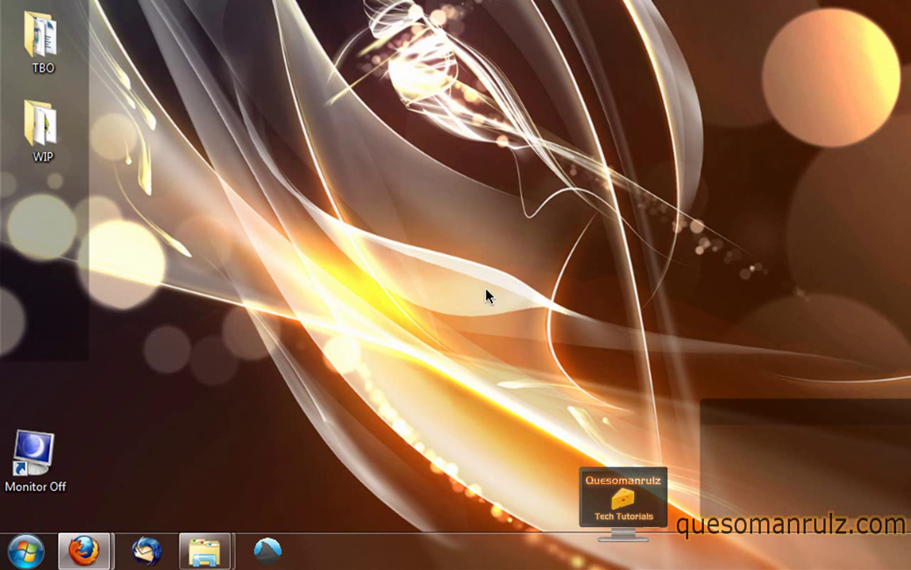
pyautogui.hotkey('ctrl', 'alt', 's')
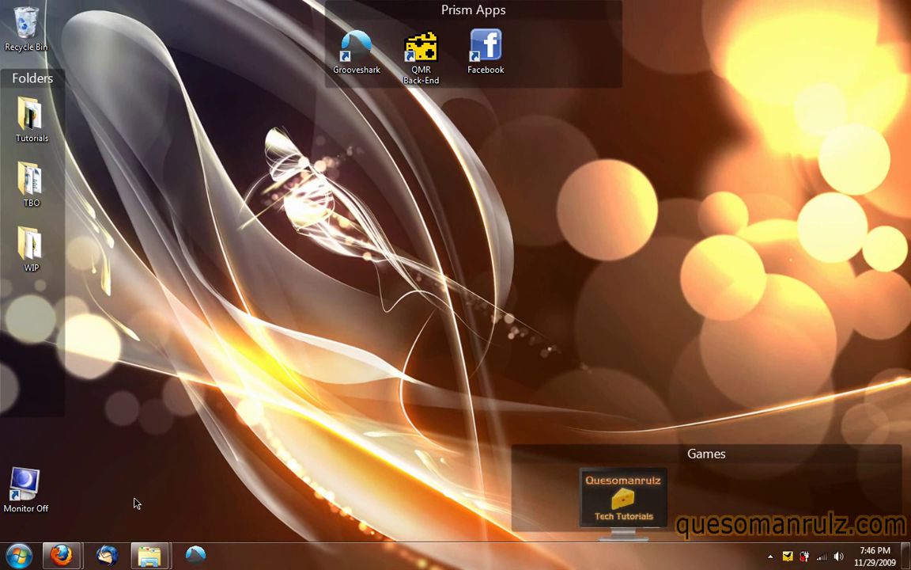
pyautogui.click(26, 487)
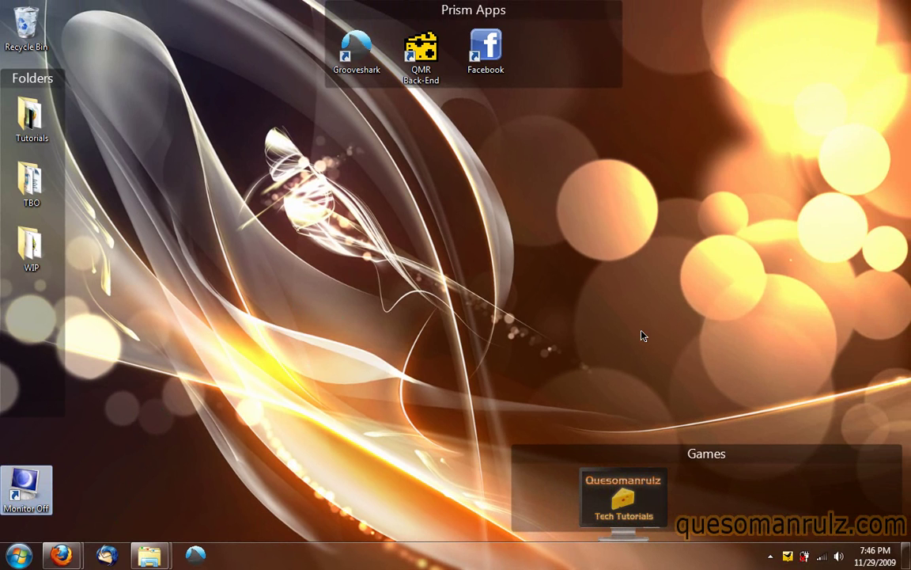
# Start a desktop shortcut targeting "C:\Program Files (x86)\CCleaner\CCleaner.exe" /AUTO
pyautogui.rightClick(331, 248)
pyautogui.moveTo(410, 409)
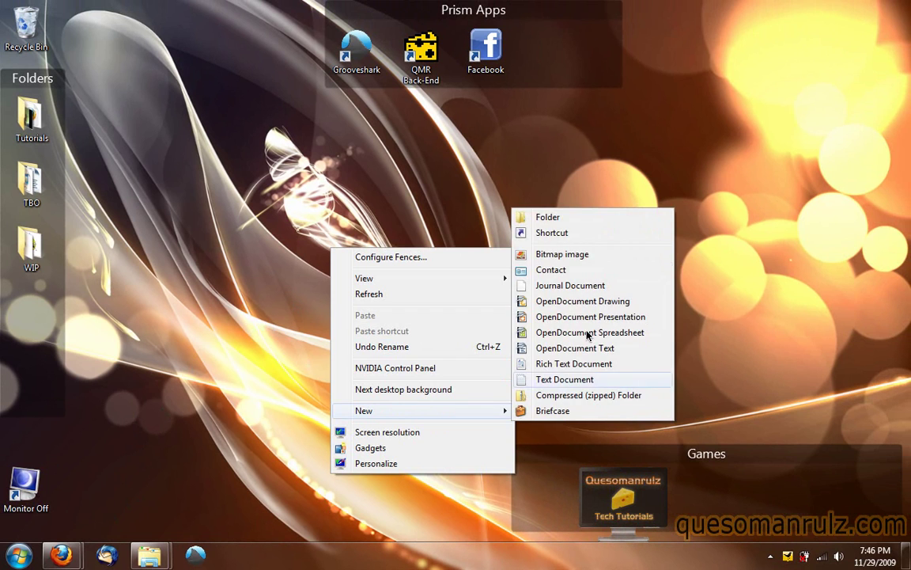
pyautogui.click(571, 236)
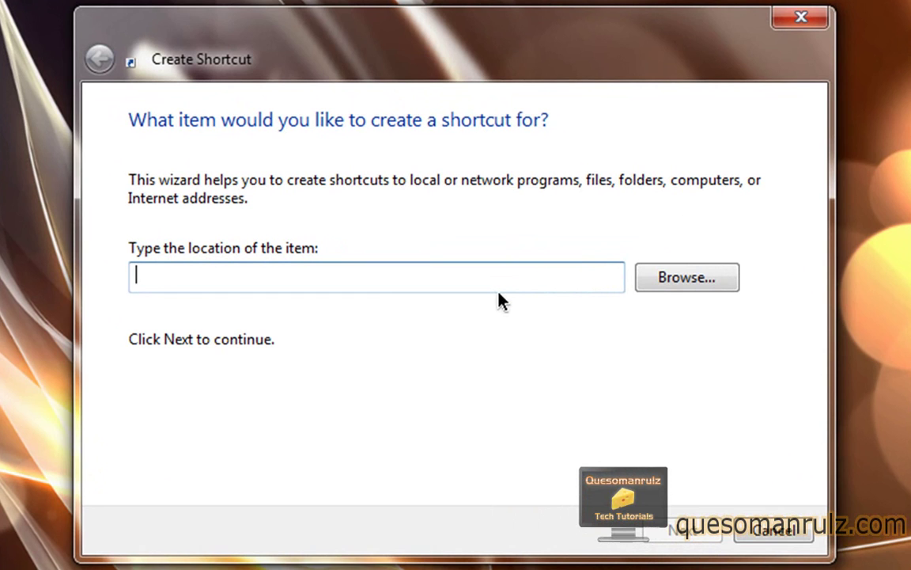
pyautogui.click(385, 288)
pyautogui.write('"C')
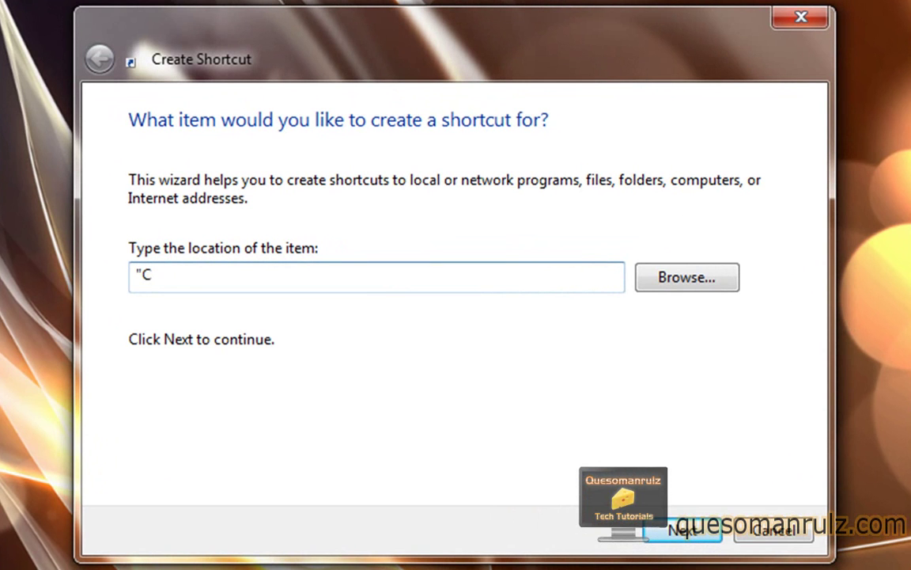
pyautogui.write(':\\Program Fil')
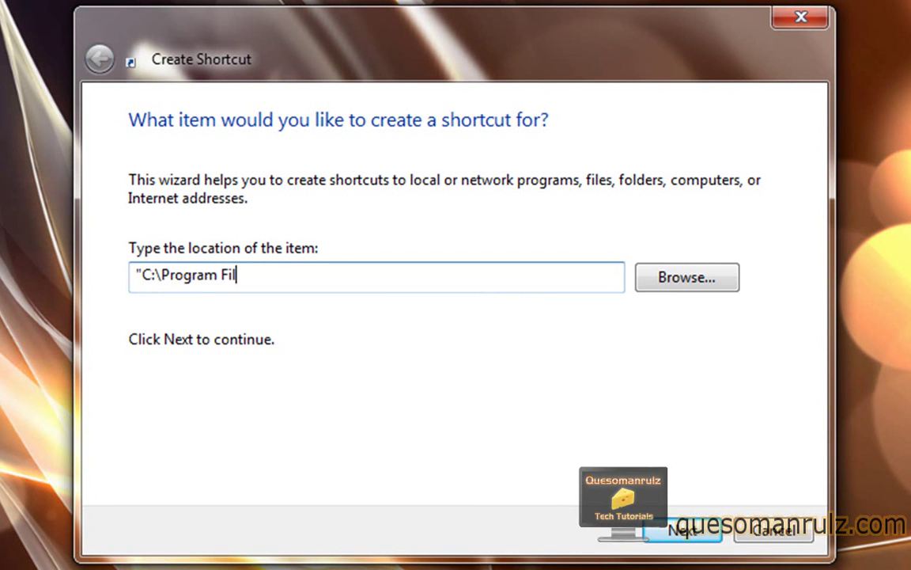
pyautogui.write('es (x86)')
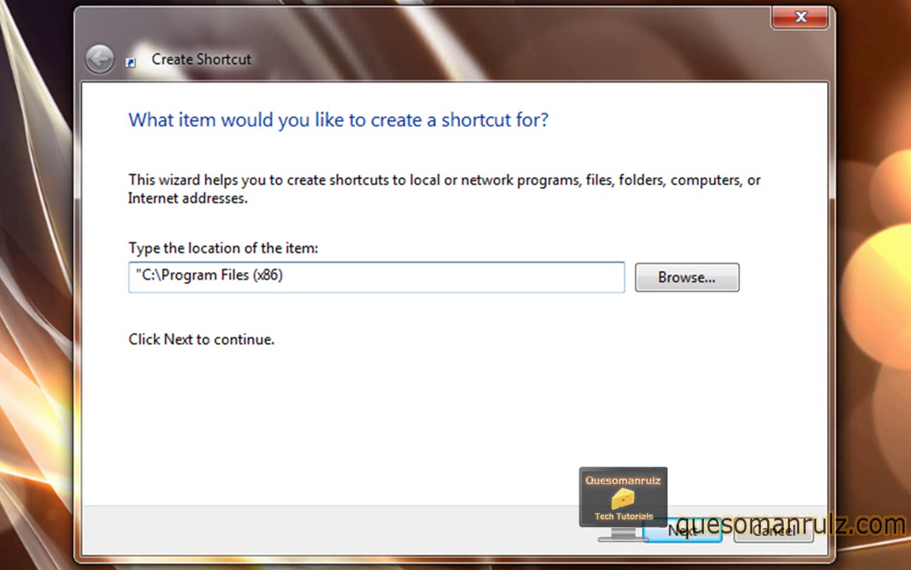
pyautogui.write('\\CCh')
pyautogui.press('BackSpace')
pyautogui.write('leaner')
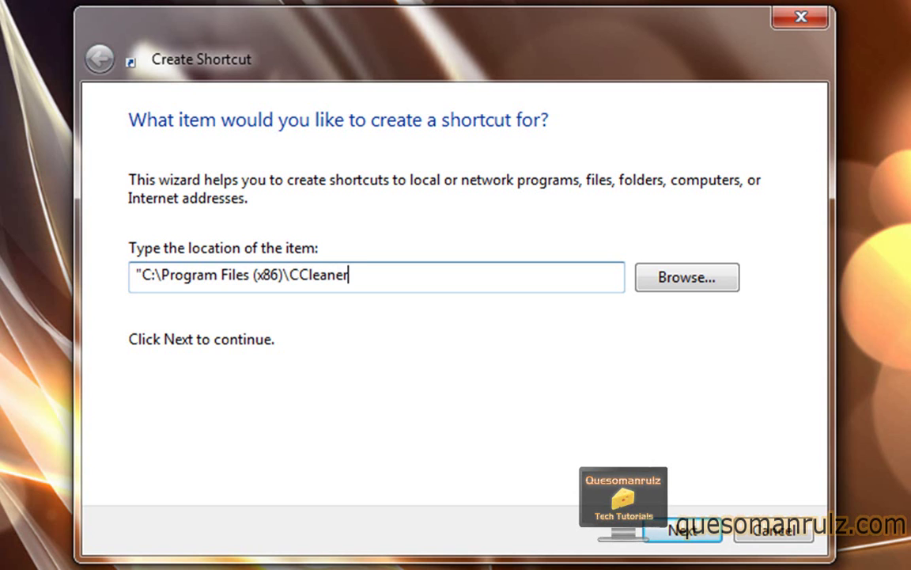
pyautogui.write('\\CCleaner')
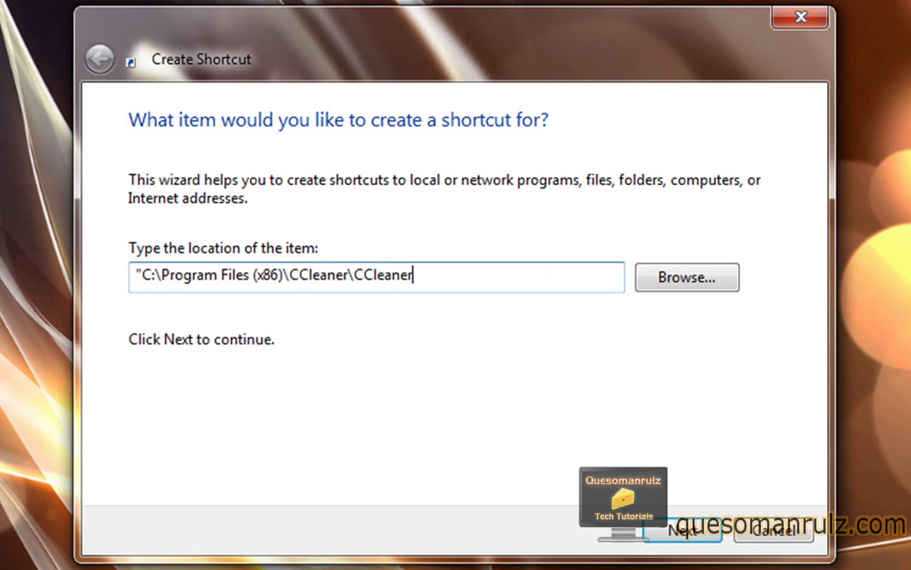
pyautogui.write('.exe" /AUTO')
pyautogui.click(712, 531)
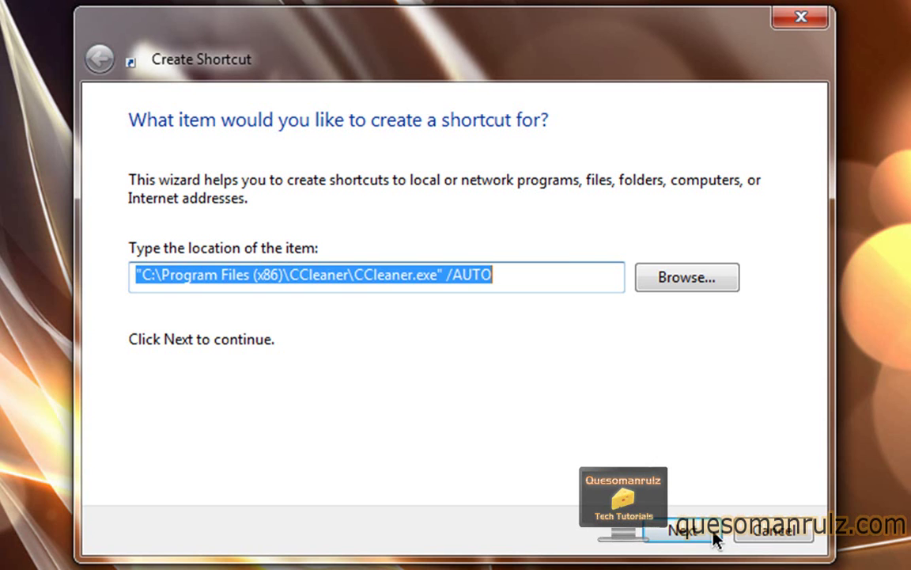
# Name the shortcut 'CCleaner' and finish creating it
pyautogui.click(335, 204)
pyautogui.press('BackSpace')
pyautogui.press('BackSpace')
pyautogui.press('BackSpace')
pyautogui.press('BackSpace')
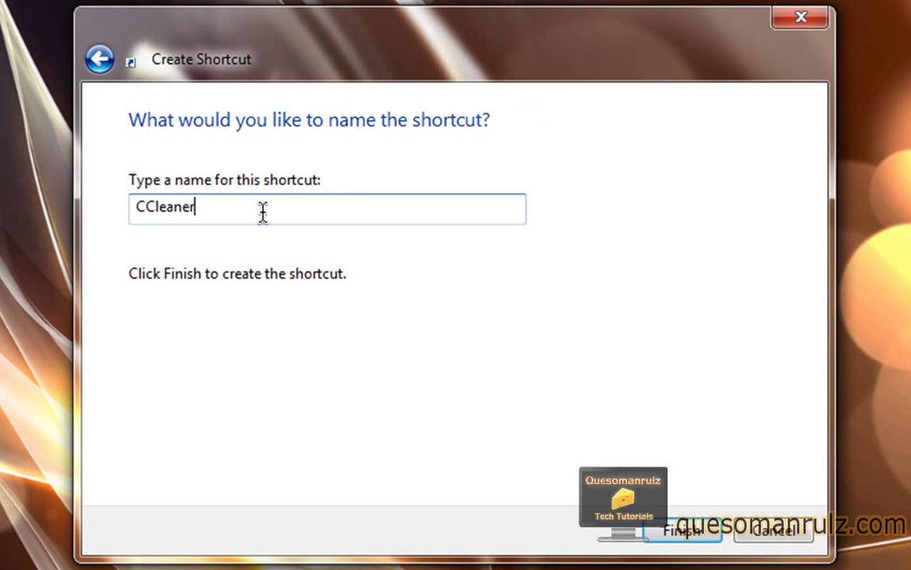
pyautogui.click(682, 530)
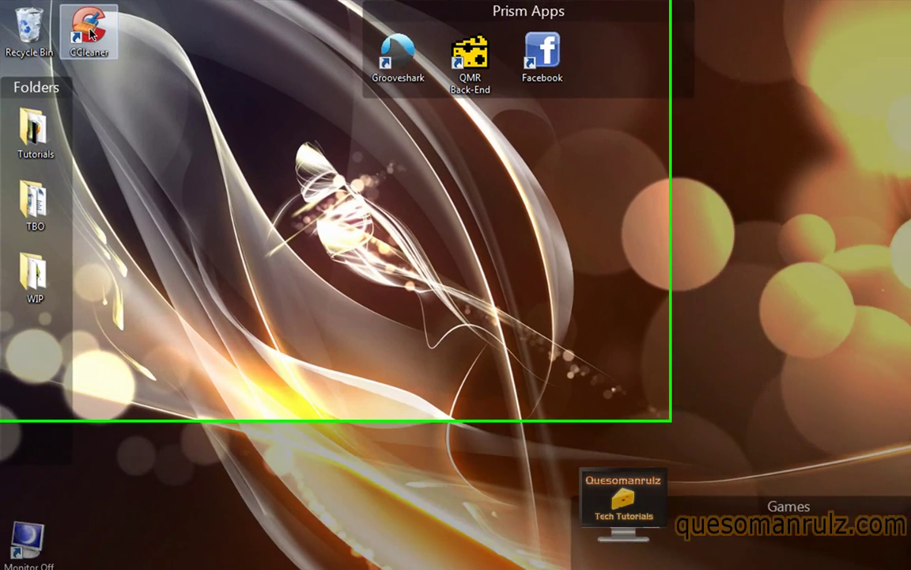
# Set the CCleaner shortcut's hotkey to Ctrl + Alt + C in its Properties and close them
pyautogui.rightClick(81, 30)
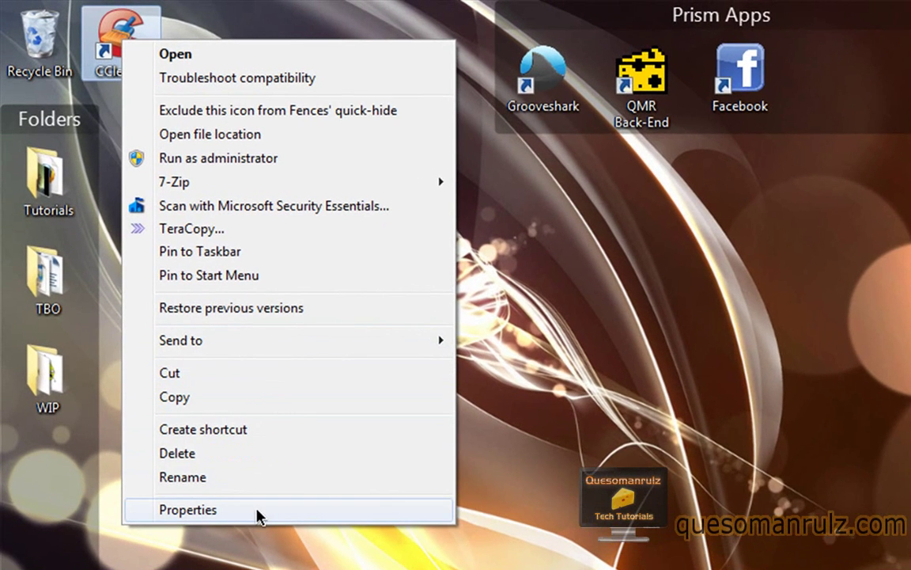
pyautogui.click(188, 510)
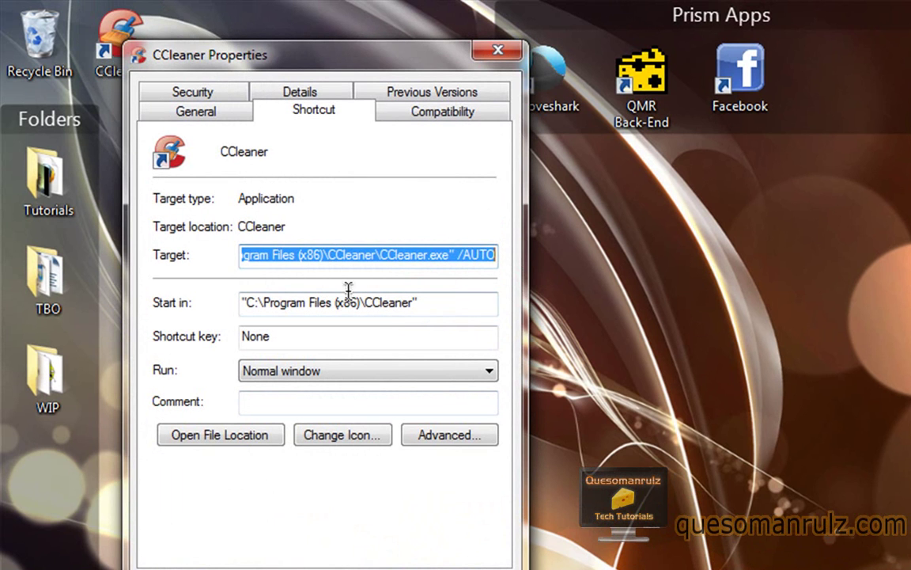
pyautogui.click(314, 347)
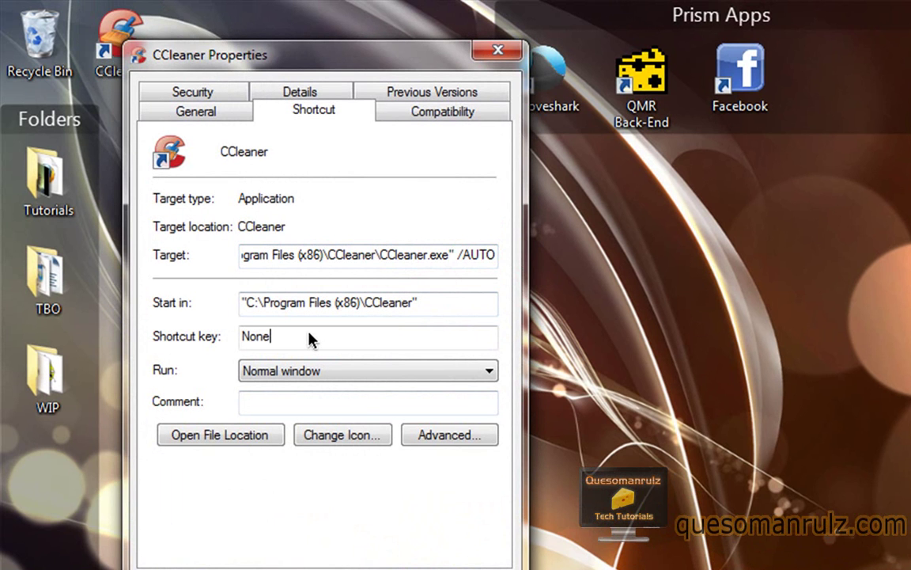
pyautogui.hotkey('ctrl', 'alt')
pyautogui.hotkey('ctrl', 'alt', 'c')
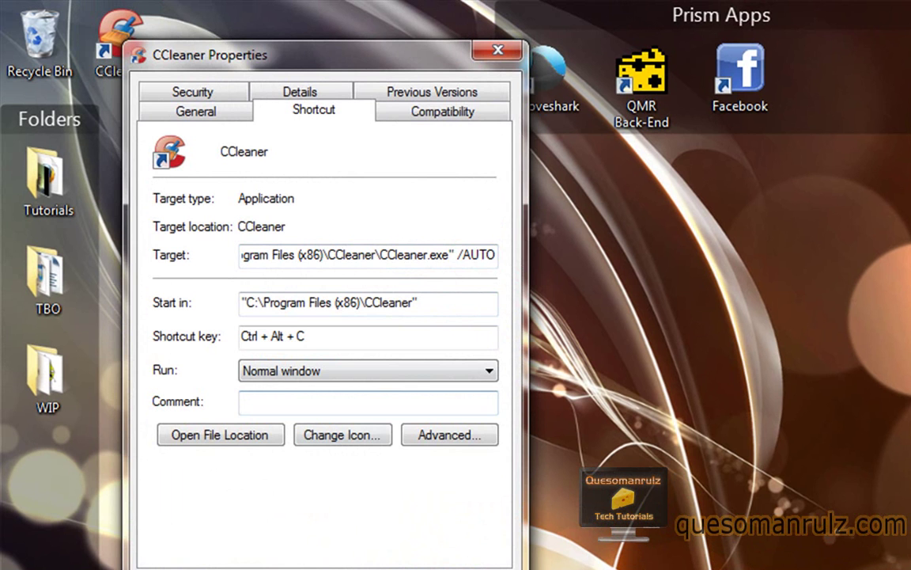
pyautogui.hotkey('shift', 'Tab')
pyautogui.hotkey('shift', 'Tab')
pyautogui.press('Return')
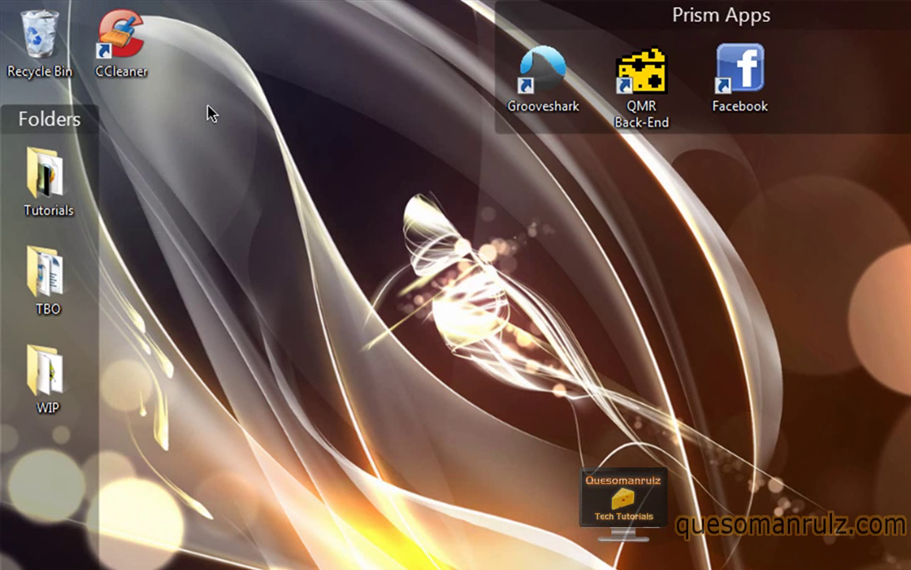
# Mark the CCleaner shortcut as Hidden, then run CCleaner's automatic clean and close it
pyautogui.rightClick(103, 55)
pyautogui.click(195, 525)
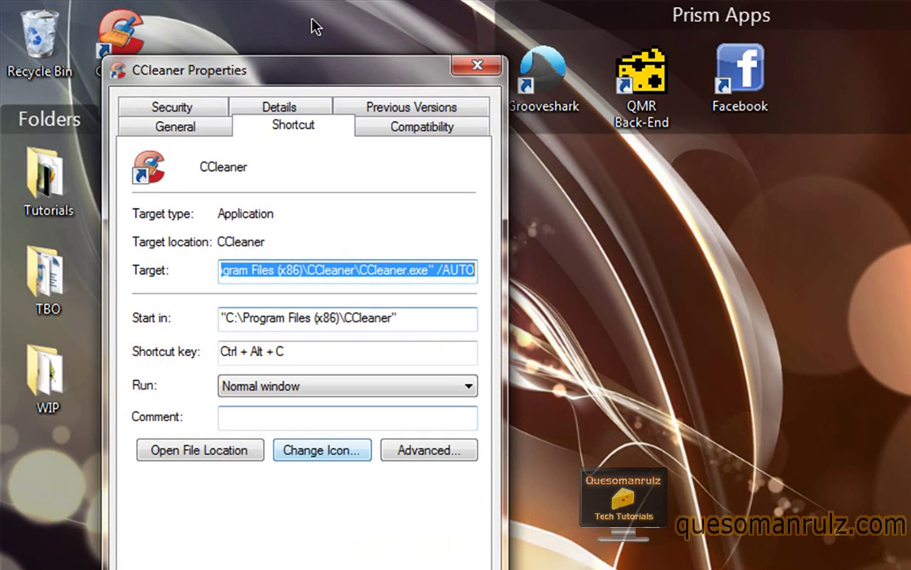
pyautogui.click(173, 127)
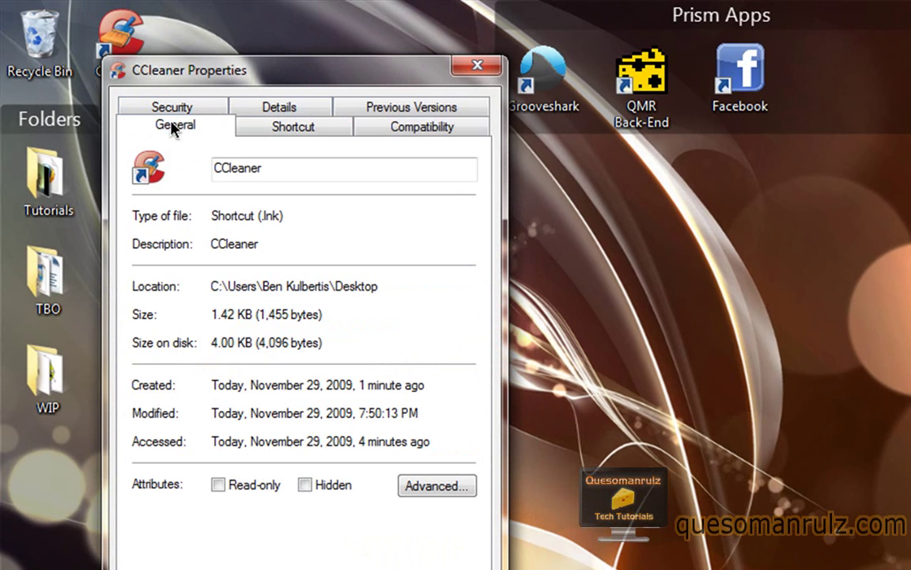
pyautogui.click(305, 485)
pyautogui.press('Return')
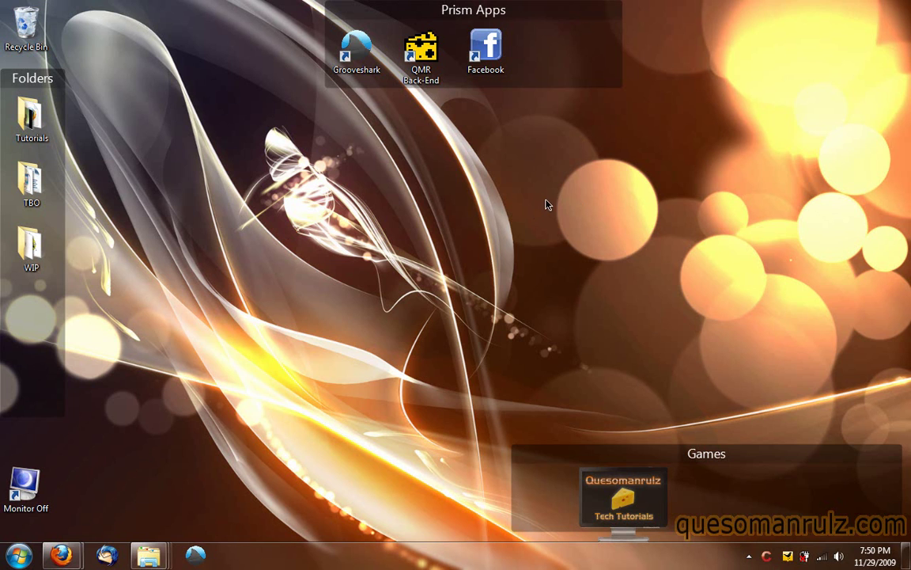
pyautogui.click(768, 556)
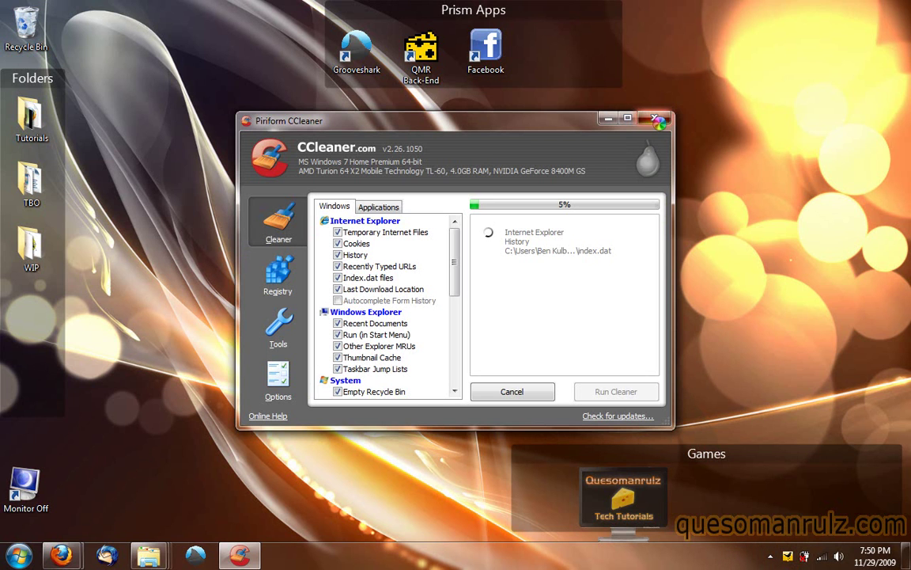
pyautogui.click(655, 120)
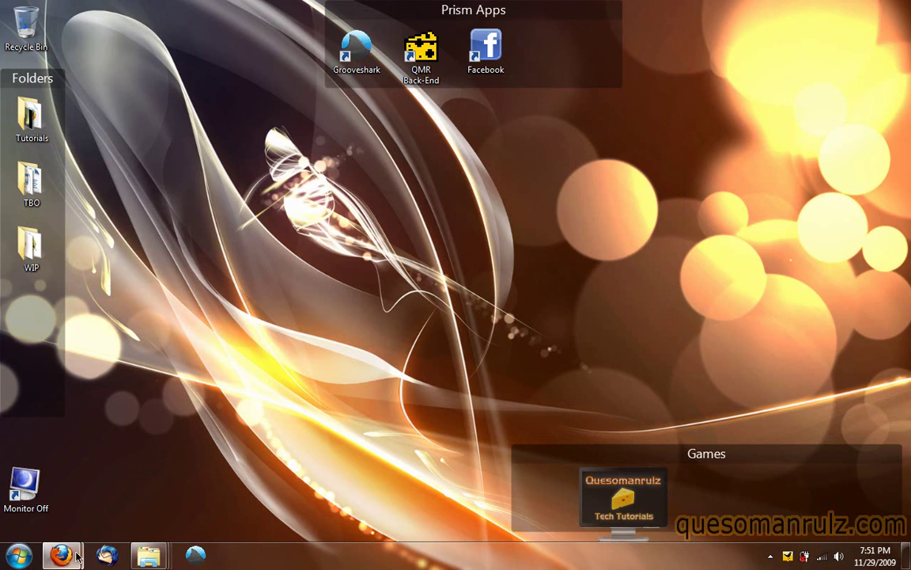
# Download USBDiskEjector1.1.2.zip from the USB Disk Ejector page via DownThemAll and open its folder
pyautogui.moveTo(60, 555)
pyautogui.click(265, 475)
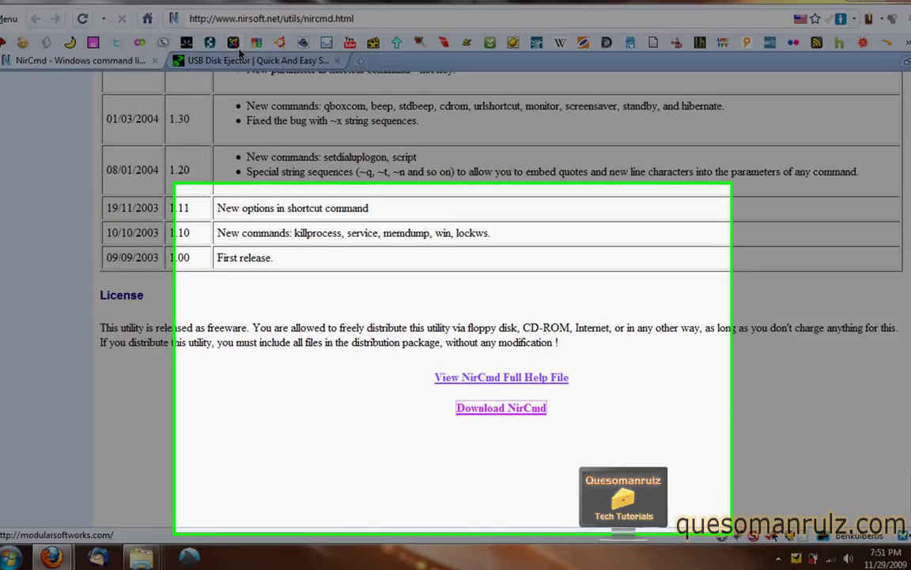
pyautogui.click(242, 59)
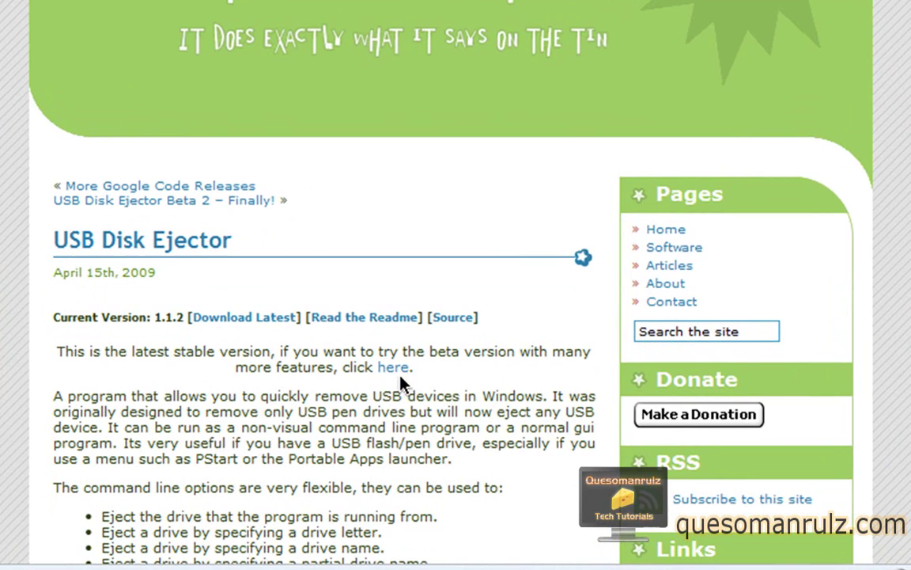
pyautogui.click(286, 318)
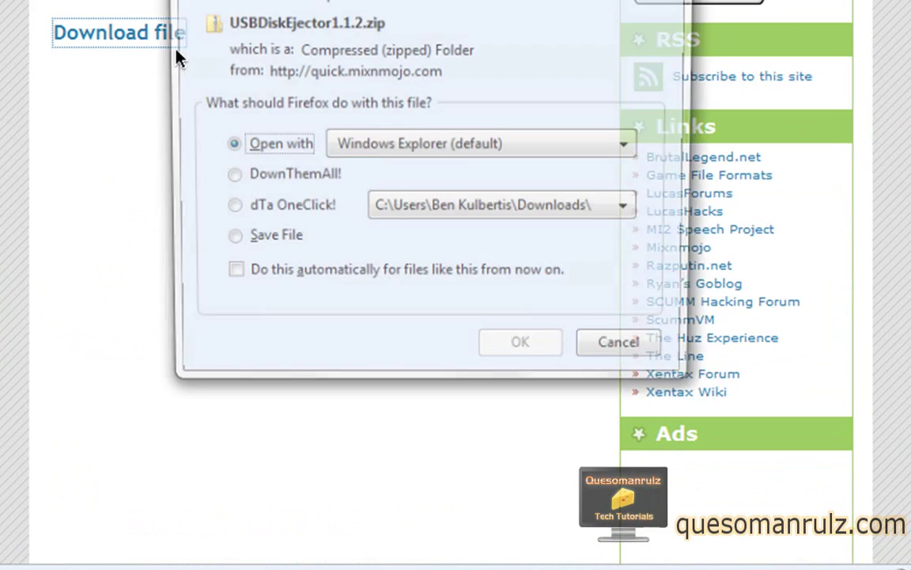
pyautogui.click(273, 209)
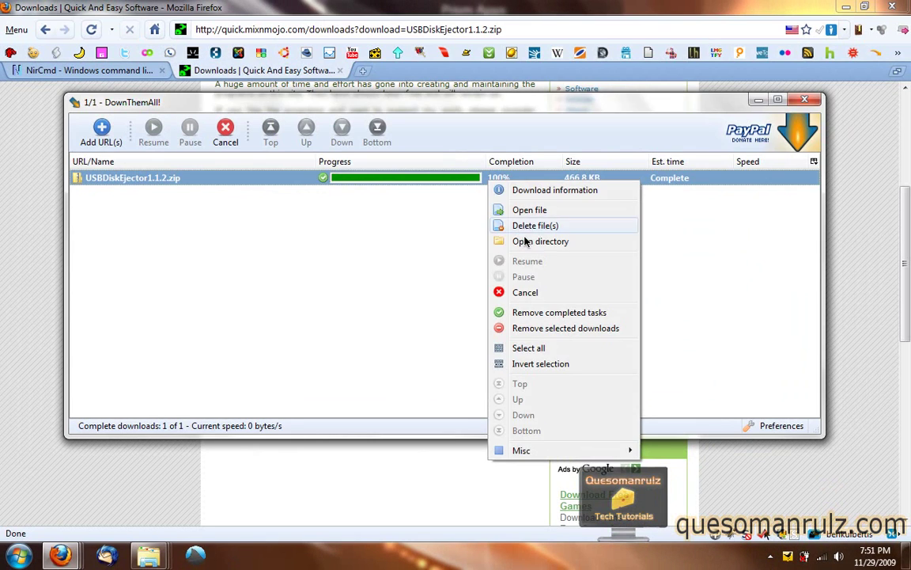
pyautogui.click(527, 241)
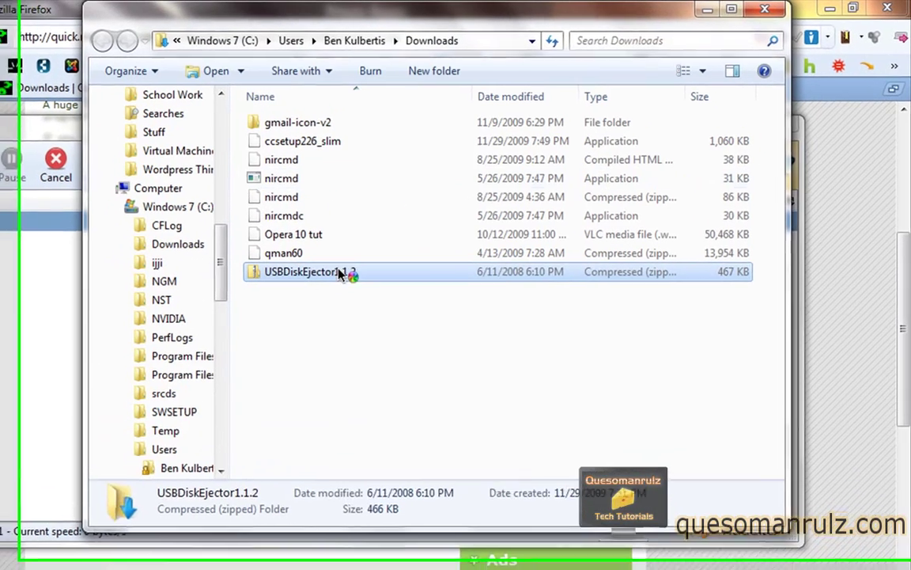
# Open the USBDiskEjector1.1.2 zip and select the USB_Disk_Eject application
pyautogui.rightClick(425, 229)
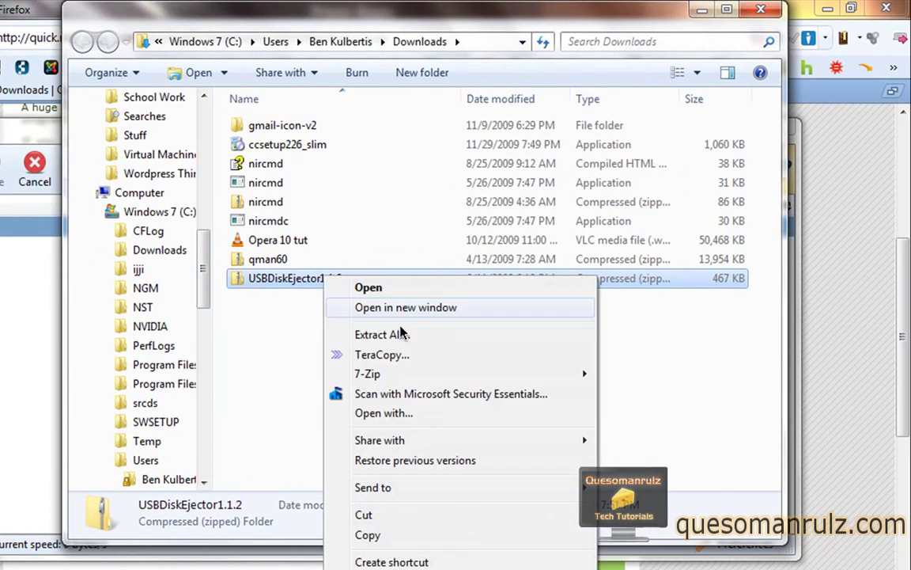
pyautogui.moveTo(407, 374)
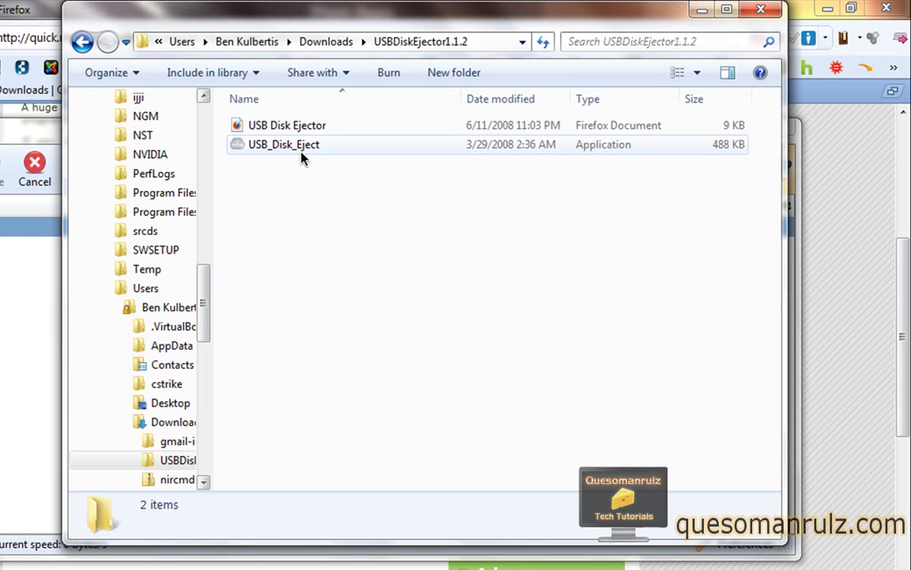
pyautogui.click(301, 156)
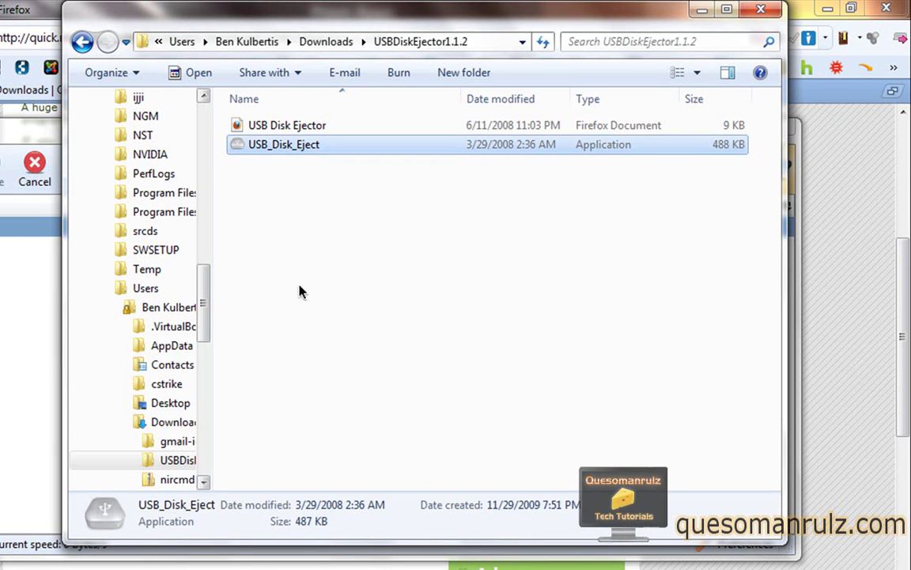
pyautogui.scroll(1, 312, 306)
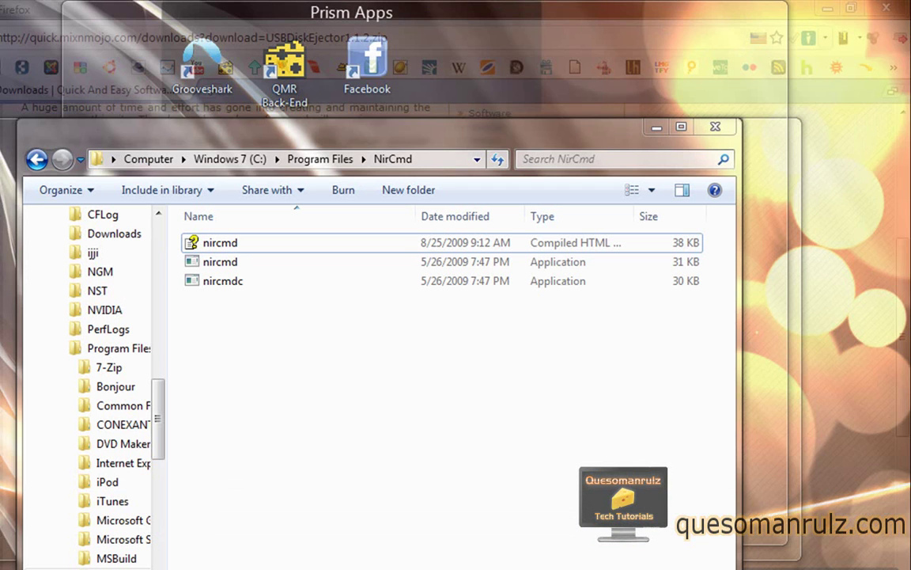
# Create a 'USB Ejector' folder in C:\Program Files to hold USB_Disk_Eject
pyautogui.click(229, 550)
pyautogui.click(36, 159)
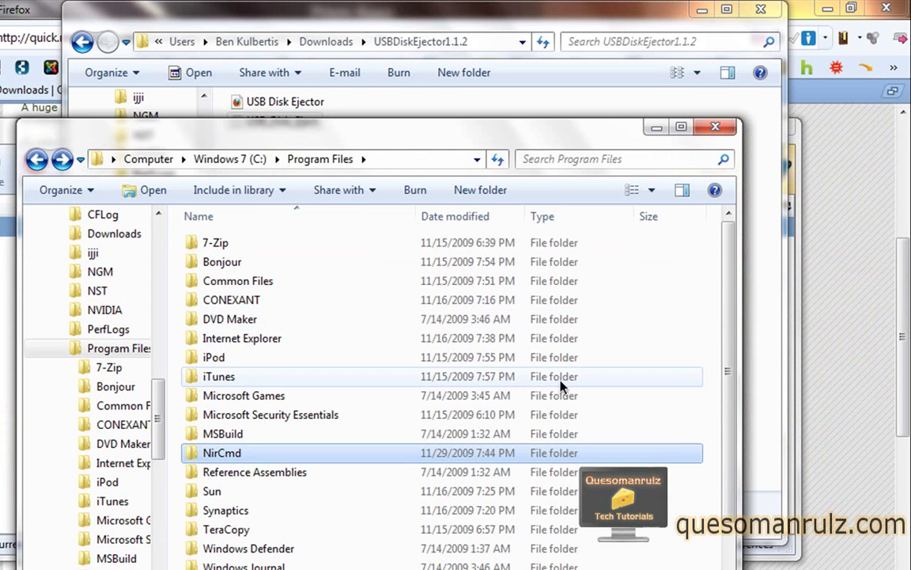
pyautogui.rightClick(716, 301)
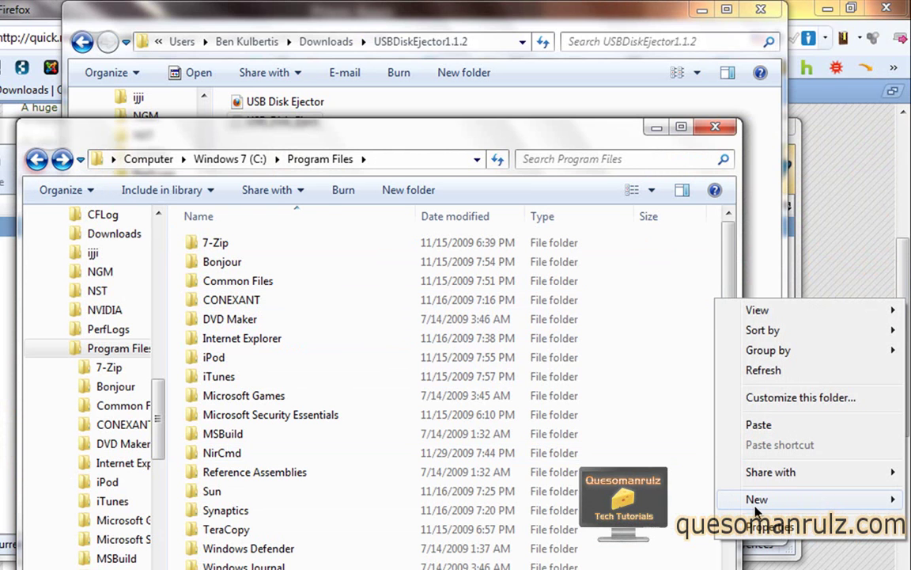
pyautogui.moveTo(754, 505)
pyautogui.click(615, 243)
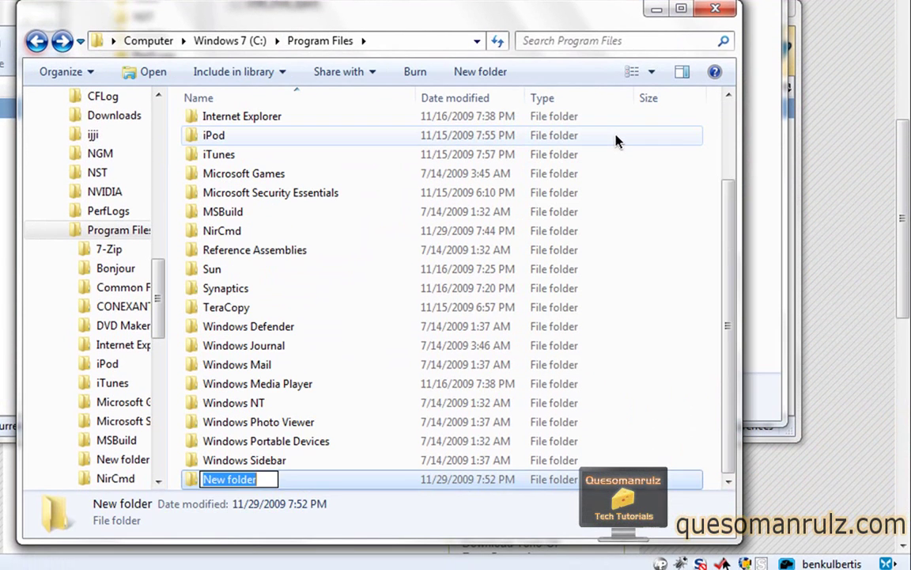
pyautogui.write('USB ')
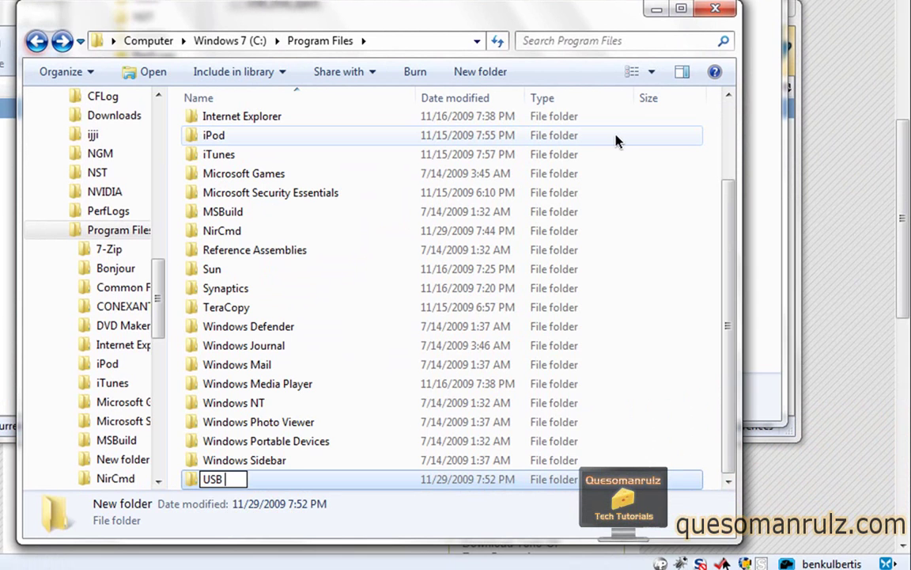
pyautogui.write('Ejector')
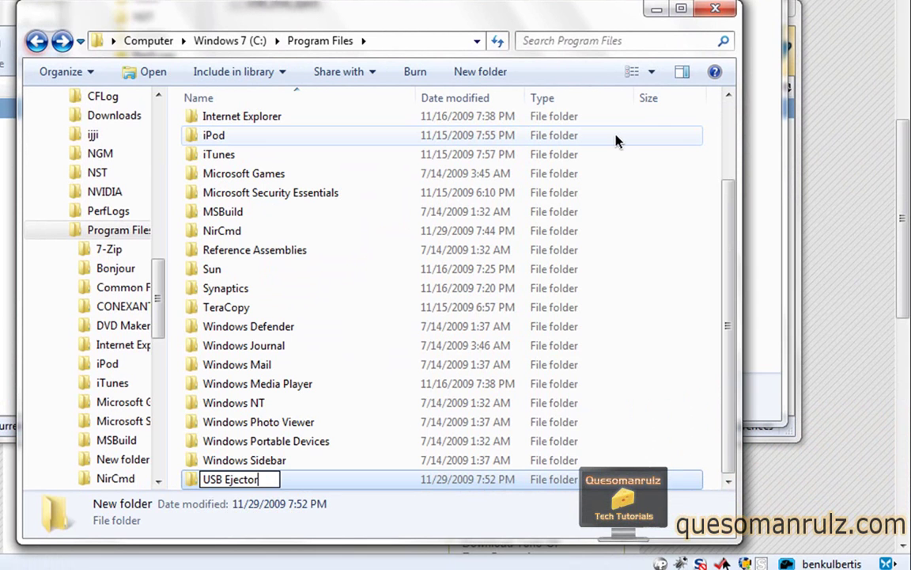
pyautogui.press('Return')
pyautogui.doubleClick(277, 327)
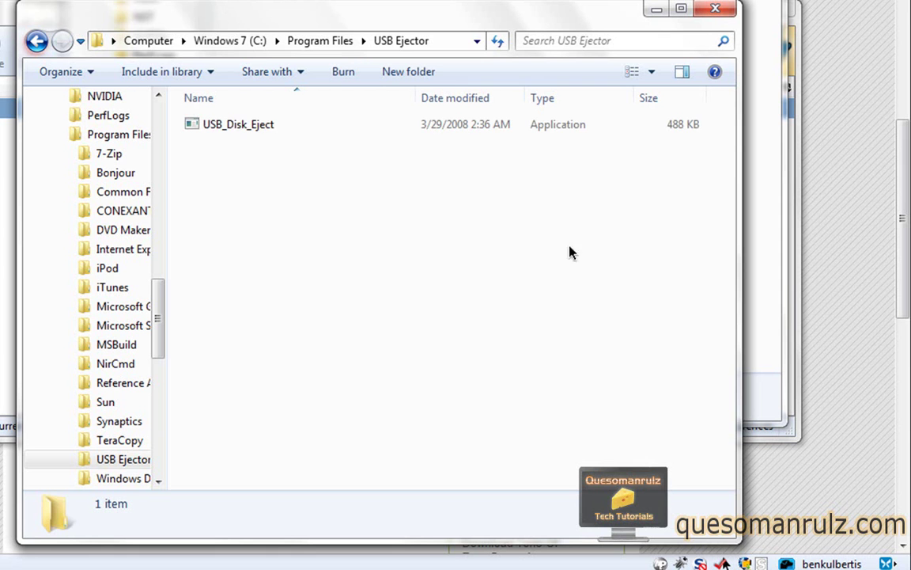
# Close the folder window and download manager, and minimize Firefox
pyautogui.click(728, 10)
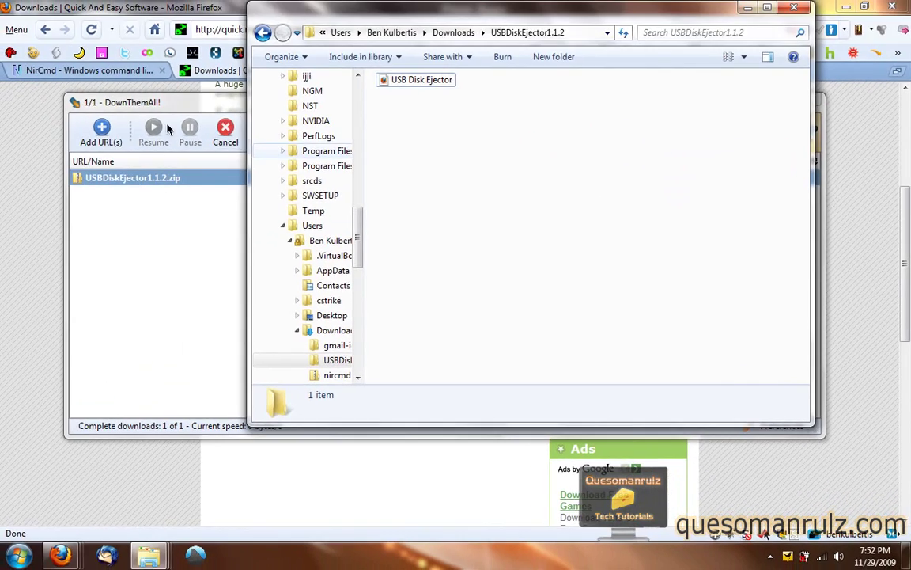
pyautogui.click(168, 129)
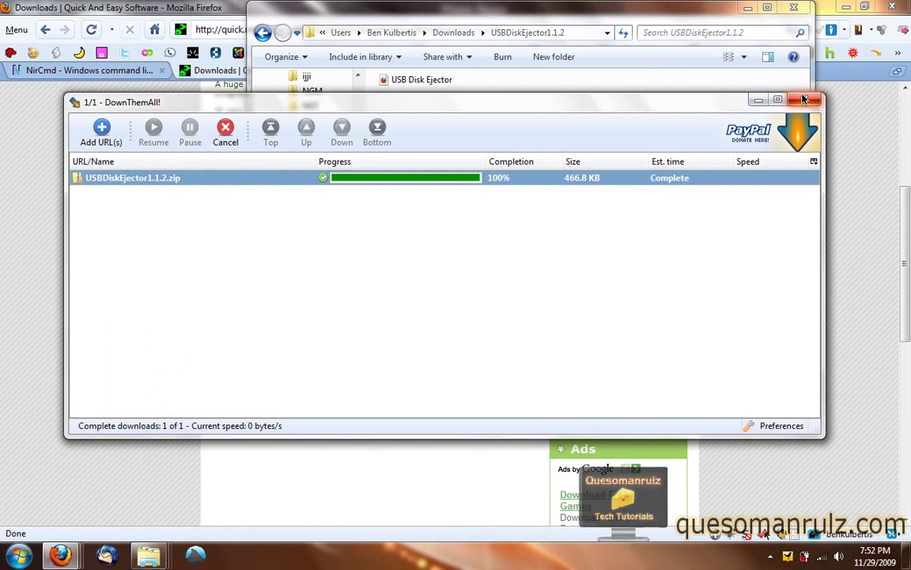
pyautogui.click(805, 101)
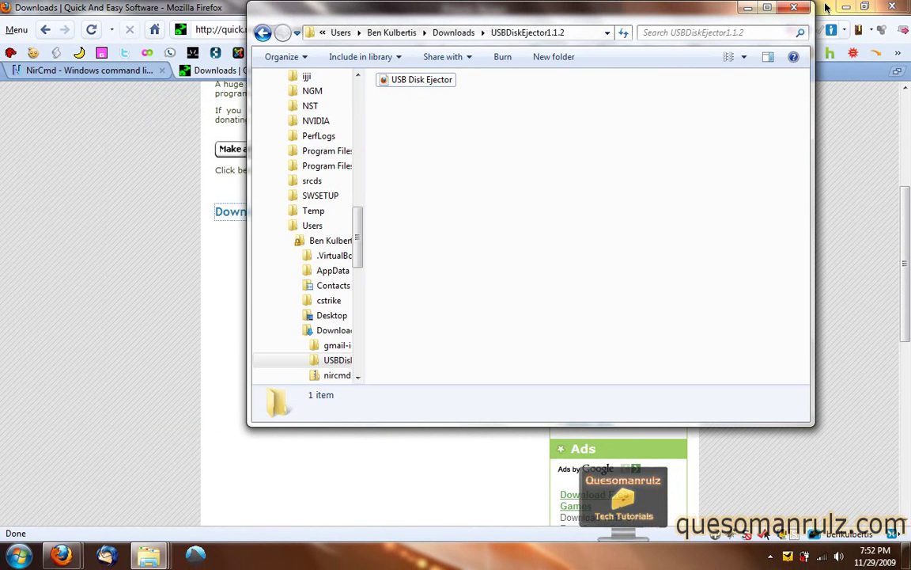
pyautogui.doubleClick(823, 8)
pyautogui.click(808, 8)
# Close the folder window and start a new shortcut from the desktop's New menu
pyautogui.click(795, 8)
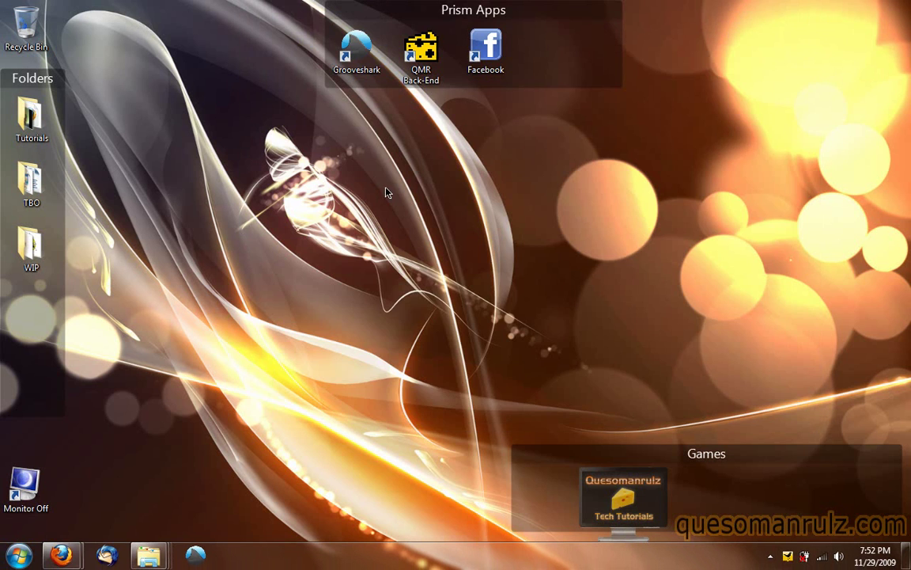
pyautogui.rightClick(343, 287)
pyautogui.moveTo(454, 454)
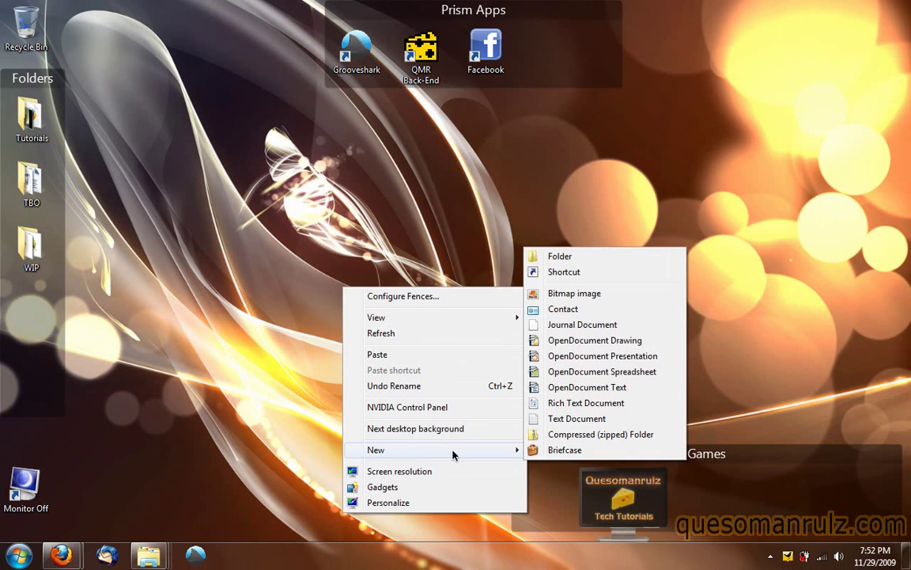
pyautogui.click(564, 271)
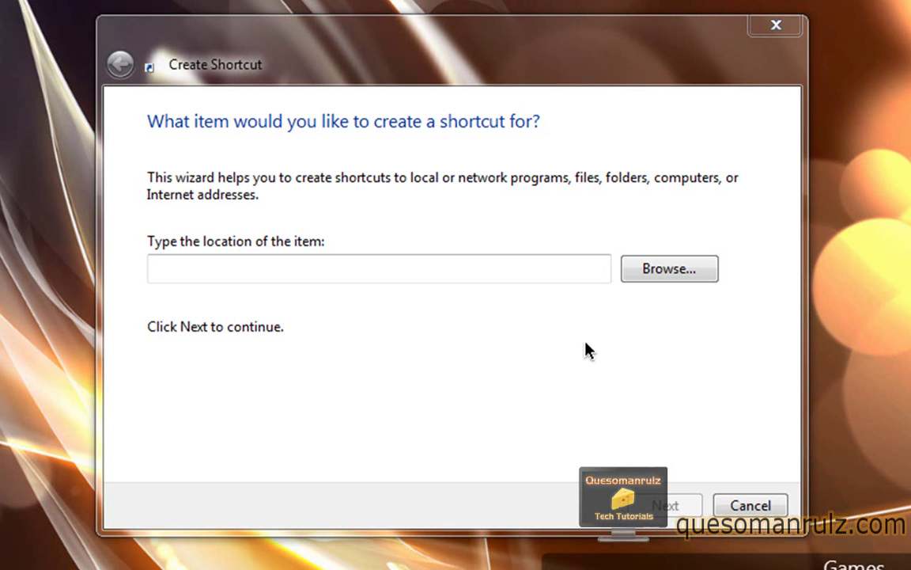
# Set the shortcut target to USB_Disk_Eject in C:\Program Files\USB Ejector
pyautogui.click(671, 269)
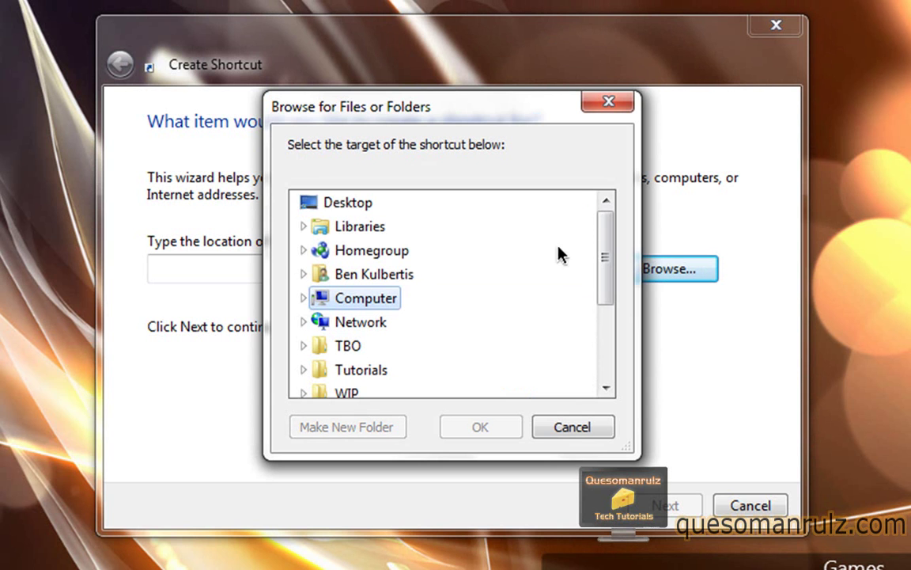
pyautogui.click(302, 298)
pyautogui.moveTo(606, 275); pyautogui.dragTo(519, 325)
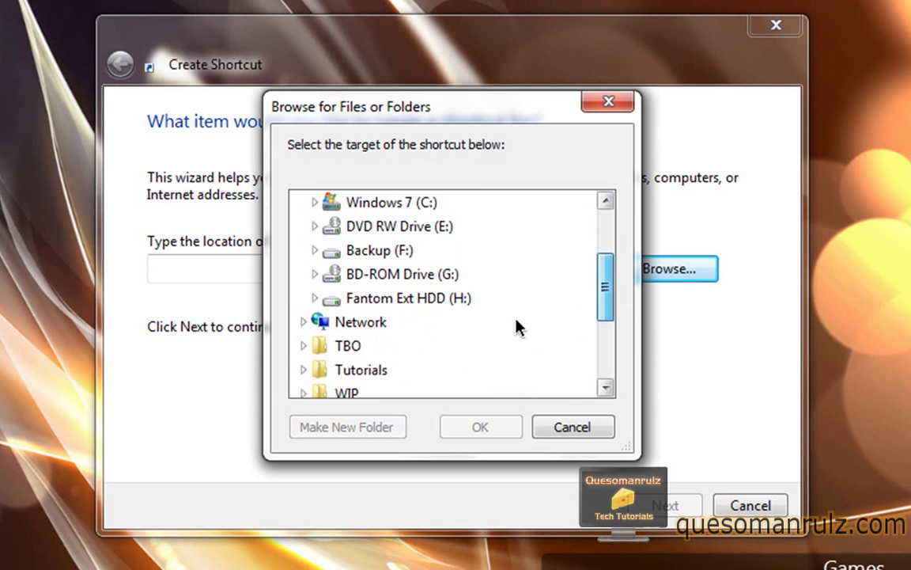
pyautogui.click(315, 203)
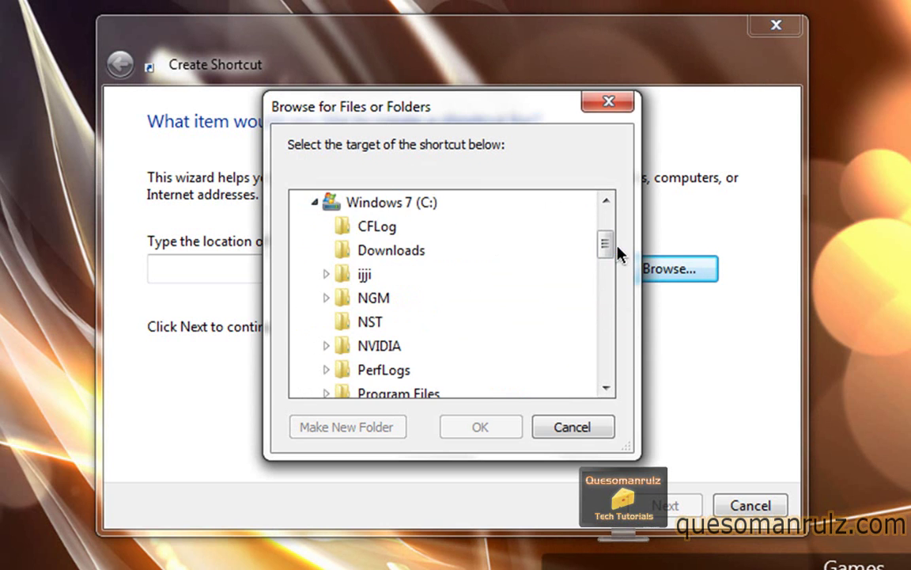
pyautogui.moveTo(604, 246); pyautogui.dragTo(401, 287)
pyautogui.click(326, 273)
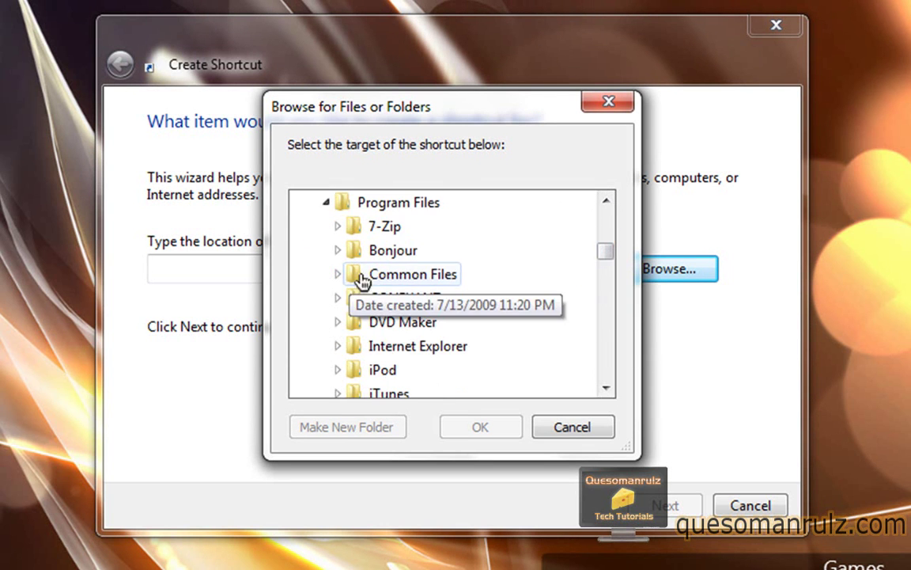
pyautogui.moveTo(601, 257); pyautogui.dragTo(401, 250)
pyautogui.click(338, 274)
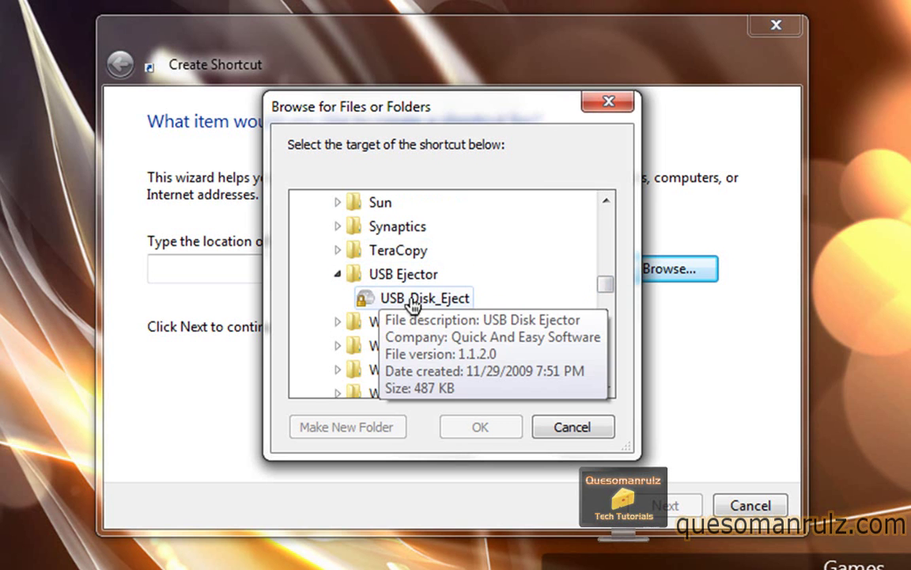
pyautogui.click(416, 299)
pyautogui.click(489, 427)
# Name the shortcut EjectUSB and finish the wizard
pyautogui.click(679, 505)
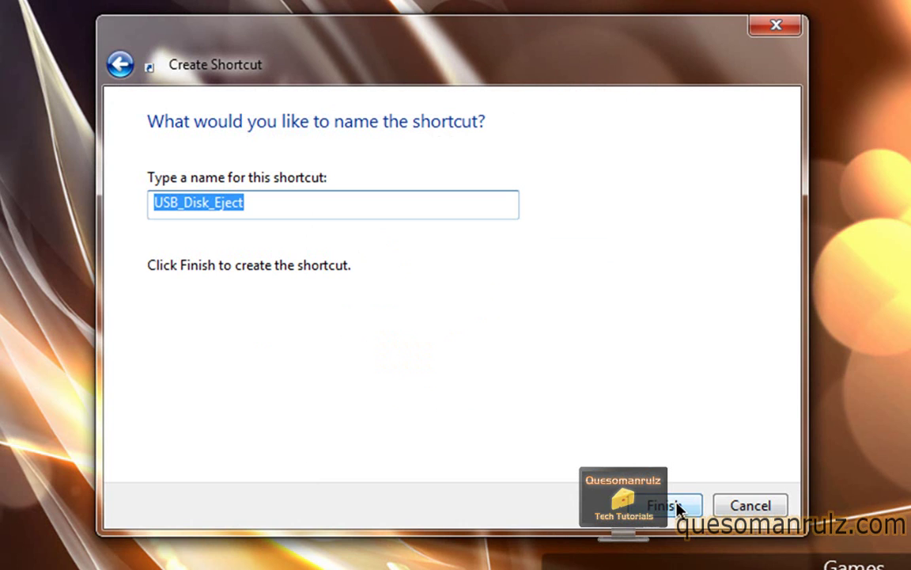
pyautogui.write('EjectUSB')
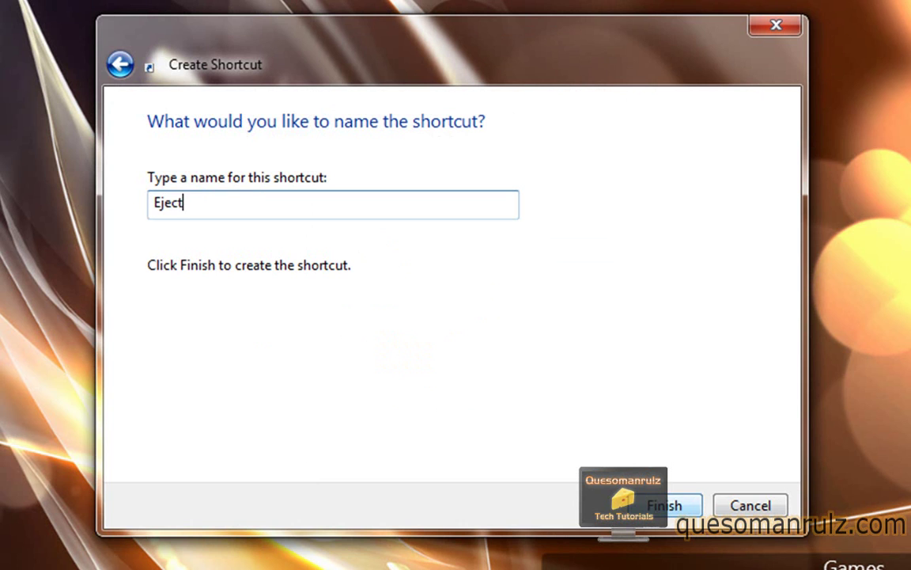
pyautogui.click(682, 507)
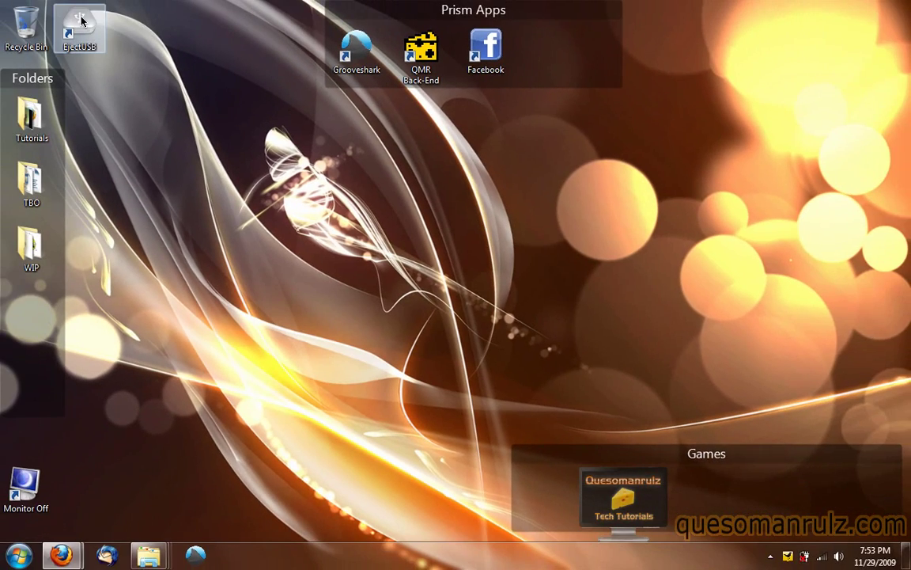
pyautogui.doubleClick(81, 21)
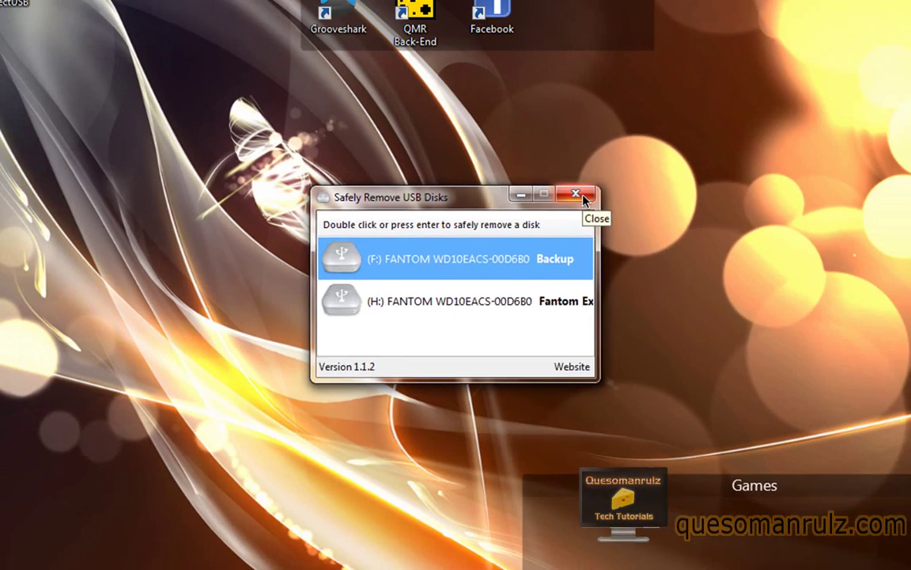
pyautogui.click(583, 195)
pyautogui.rightClick(434, 186)
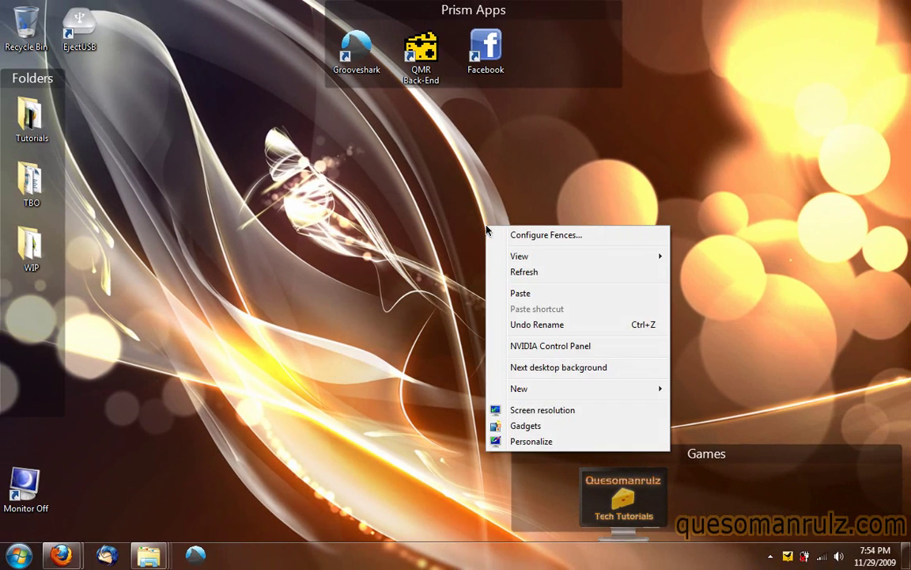
pyautogui.click(205, 120)
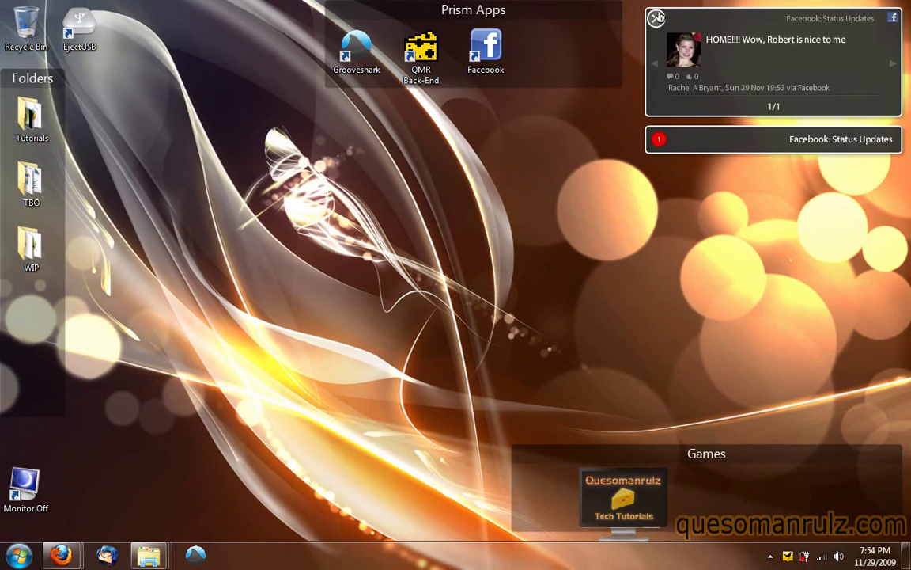
# Open the Properties of the EjectUSB desktop shortcut
pyautogui.doubleClick(75, 27)
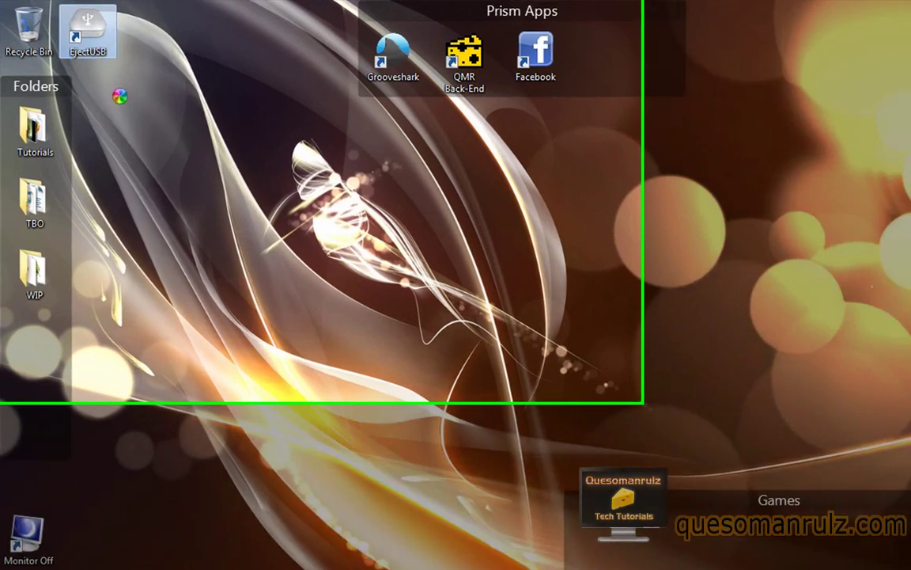
pyautogui.rightClick(86, 28)
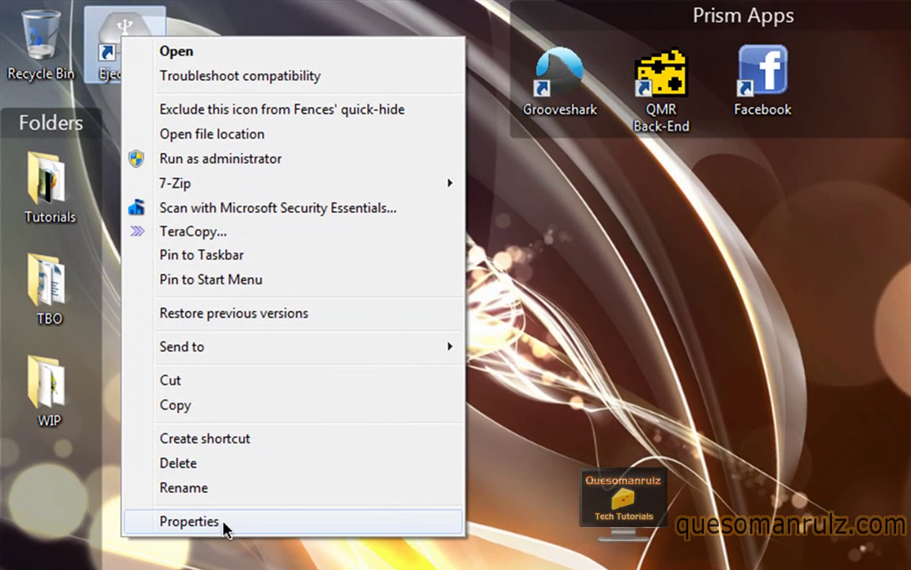
pyautogui.click(226, 528)
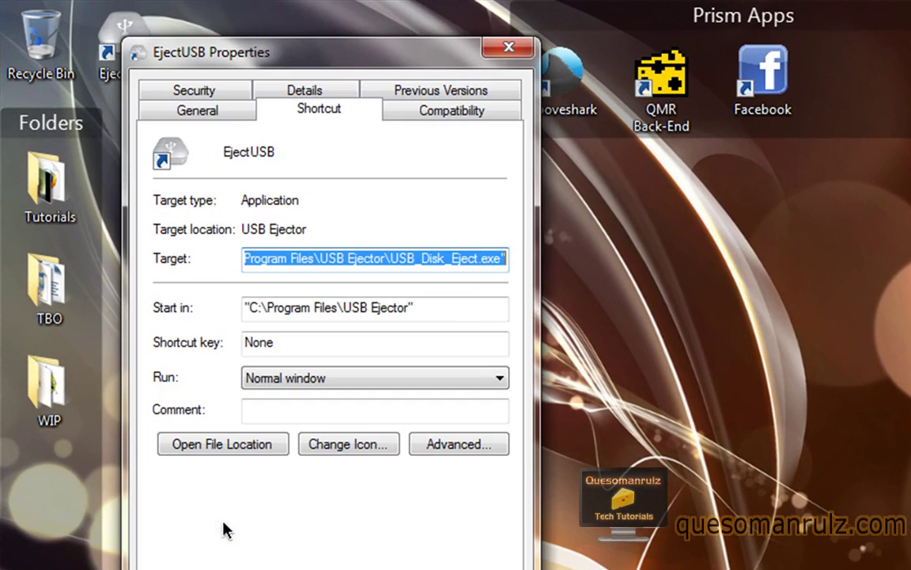
# Append /REMOVELETTER L to the Target path, checking the how-to article for the format
pyautogui.moveTo(489, 255); pyautogui.dragTo(565, 260)
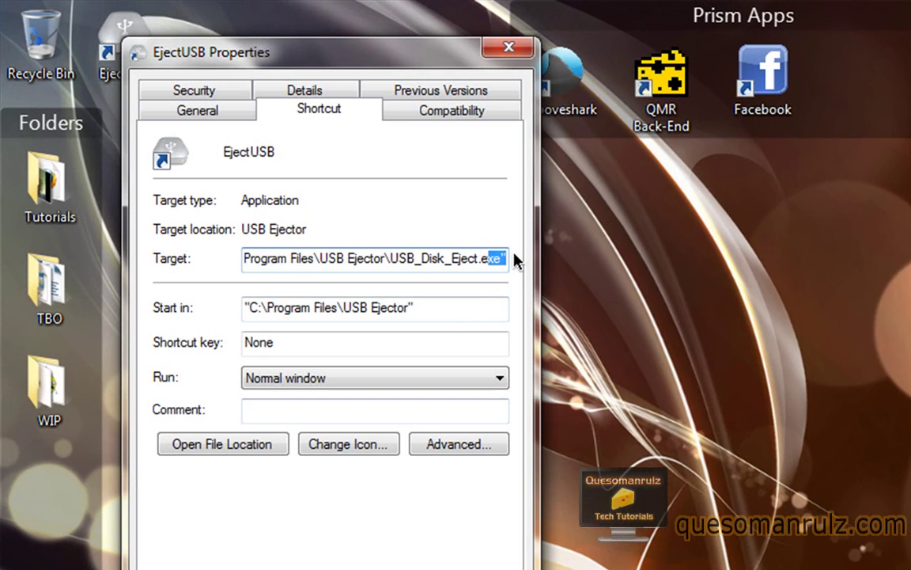
pyautogui.press('End')
pyautogui.write('/')
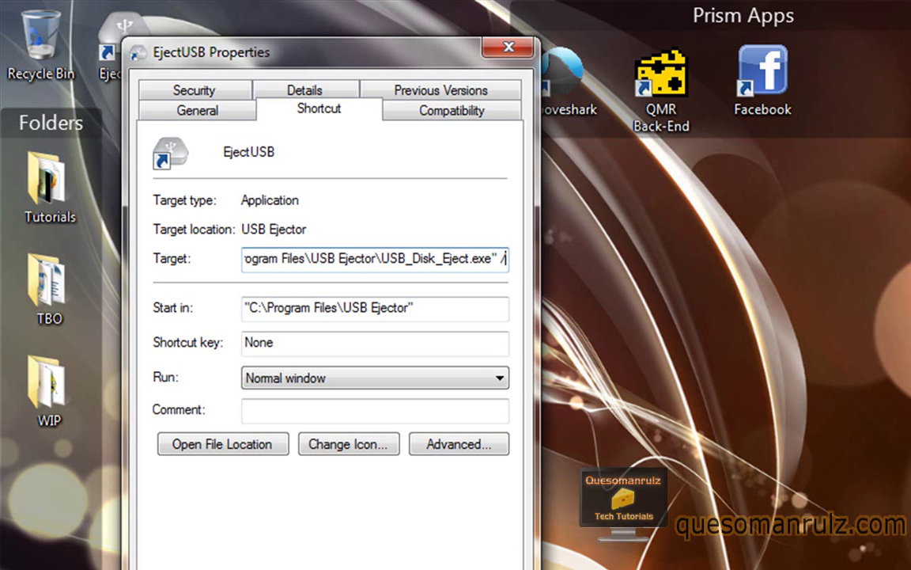
pyautogui.write('REMOVE')
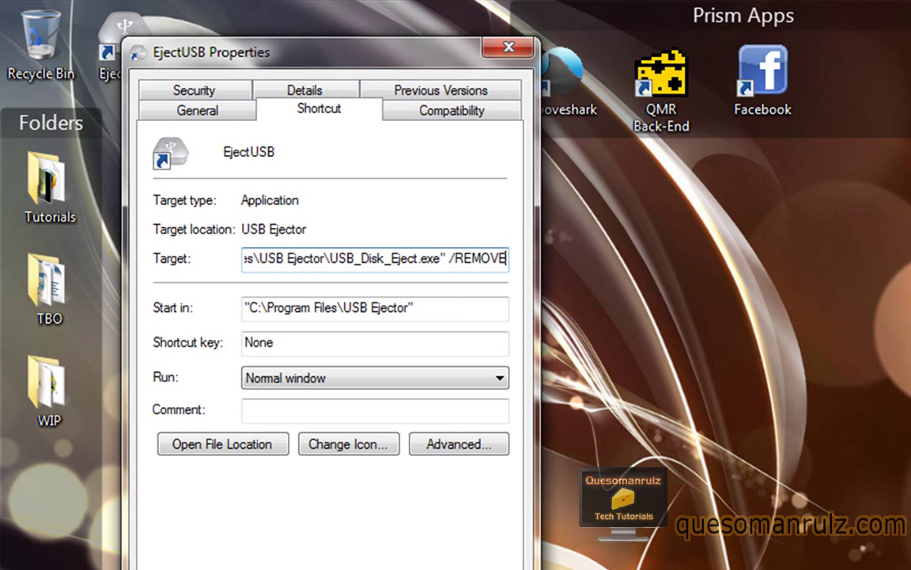
pyautogui.write('LETTER')
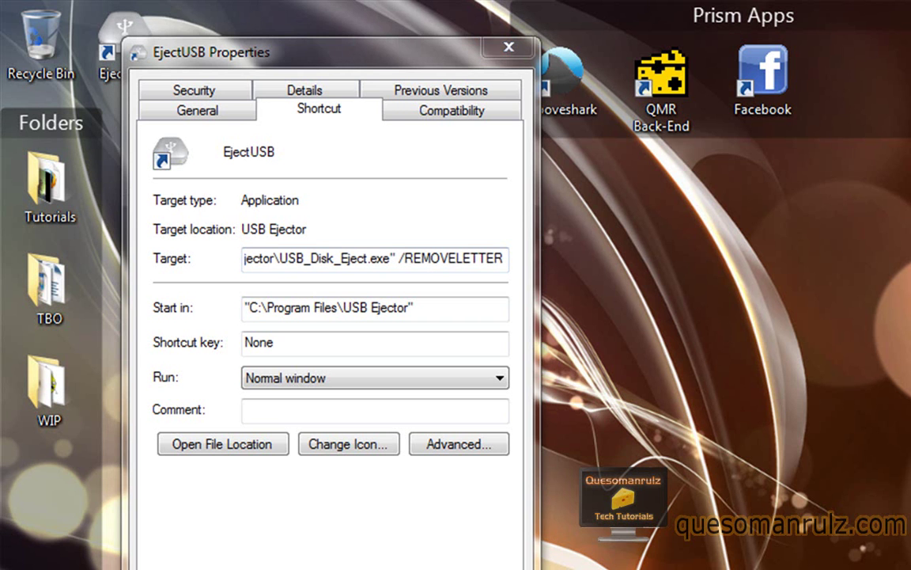
pyautogui.hotkey('alt', 'Tab')
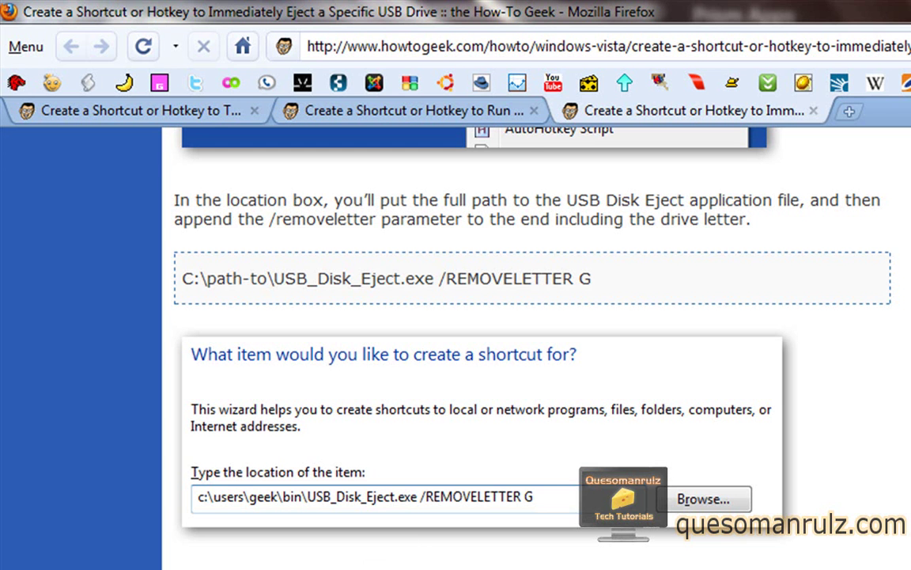
pyautogui.hotkey('alt', 'Tab')
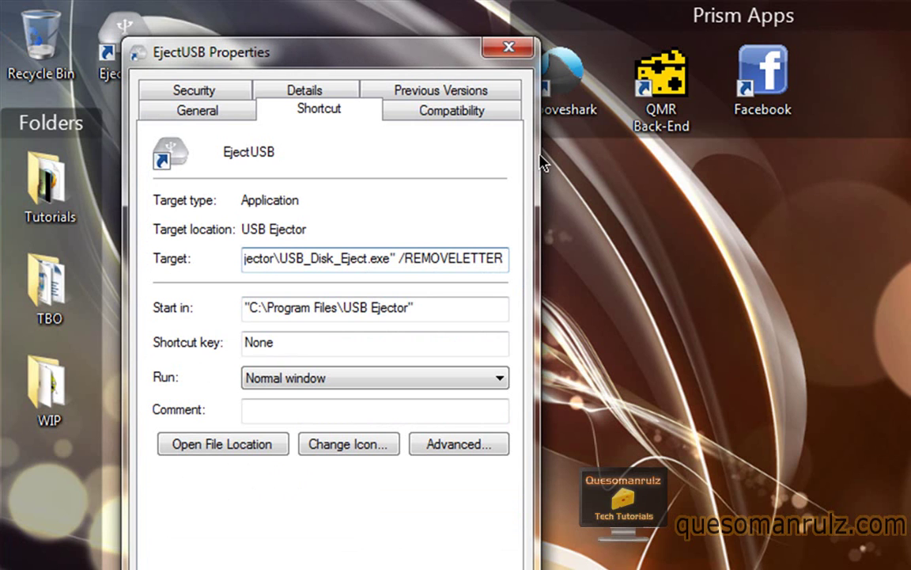
pyautogui.write('L')
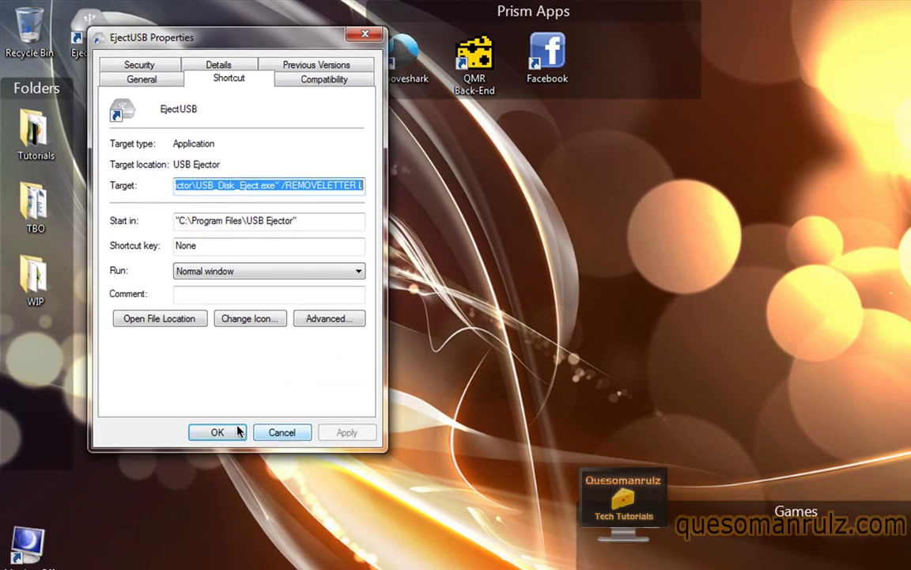
pyautogui.click(321, 569)
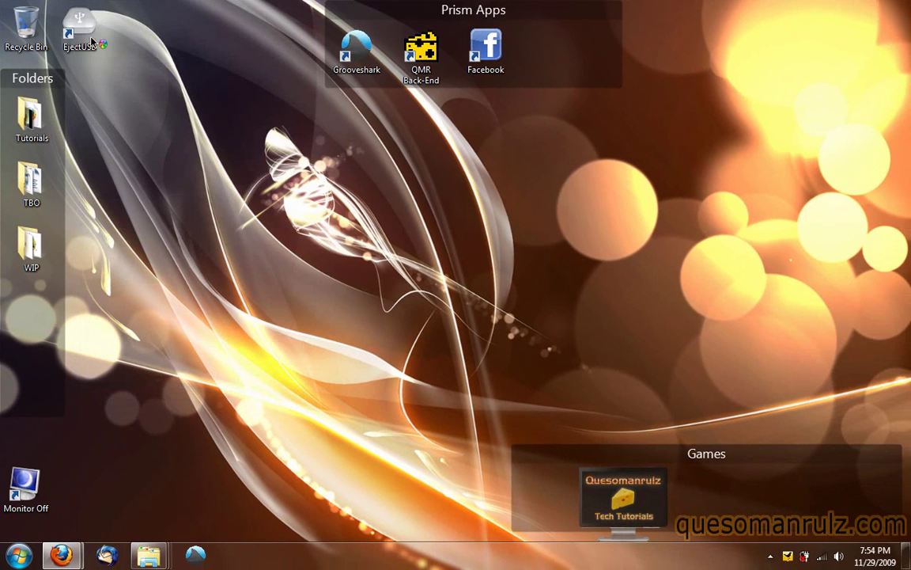
pyautogui.doubleClick(75, 26)
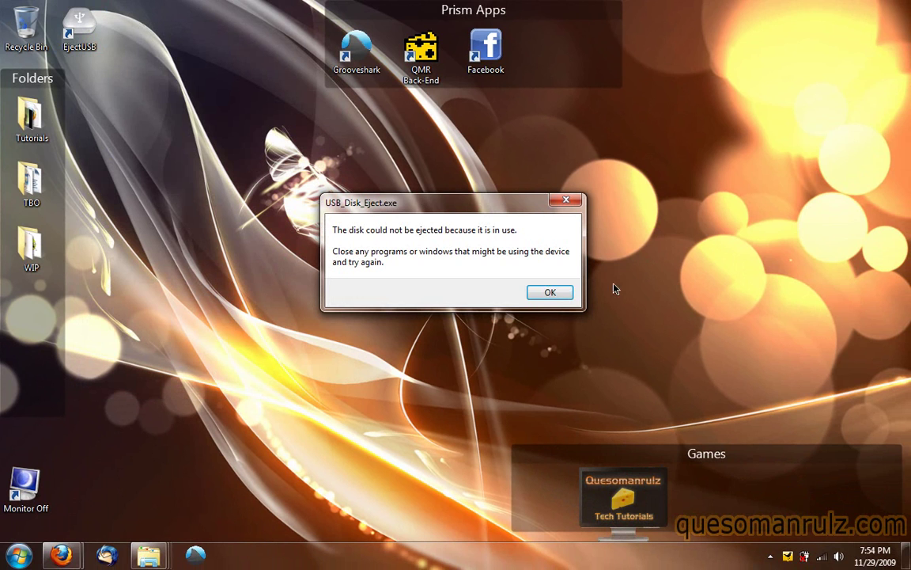
pyautogui.click(558, 294)
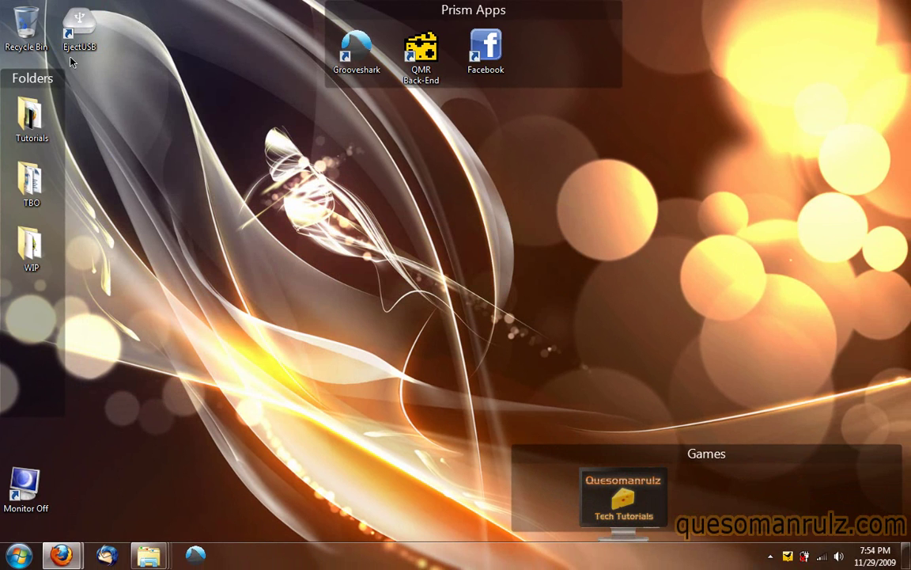
pyautogui.doubleClick(153, 135)
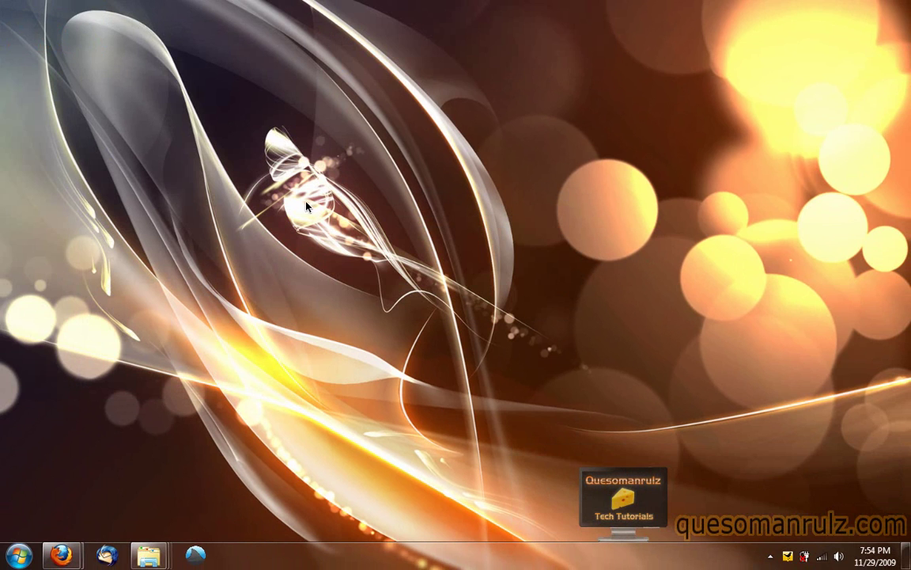
pyautogui.doubleClick(320, 243)
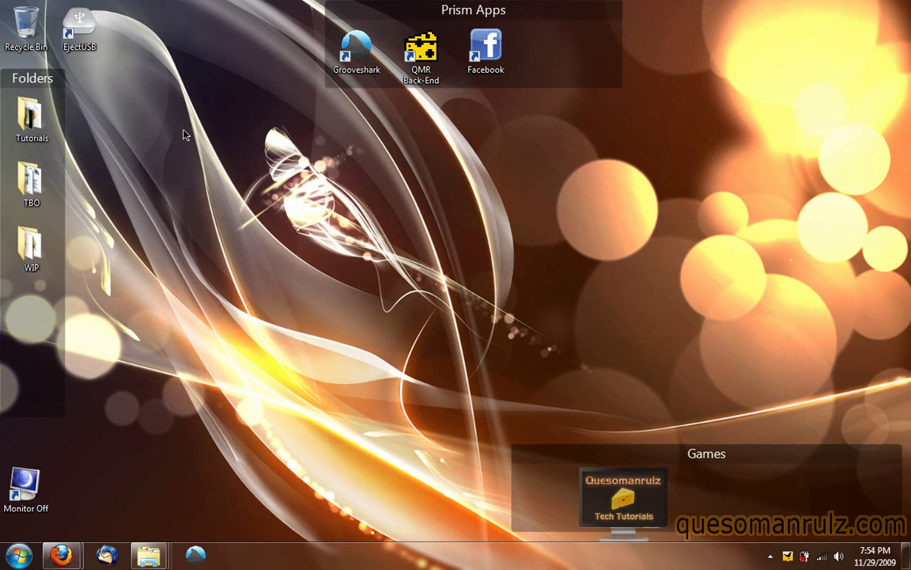
# Set EjectUSB's Shortcut key to Ctrl+Alt+E in its Properties, apply and close
pyautogui.rightClick(94, 27)
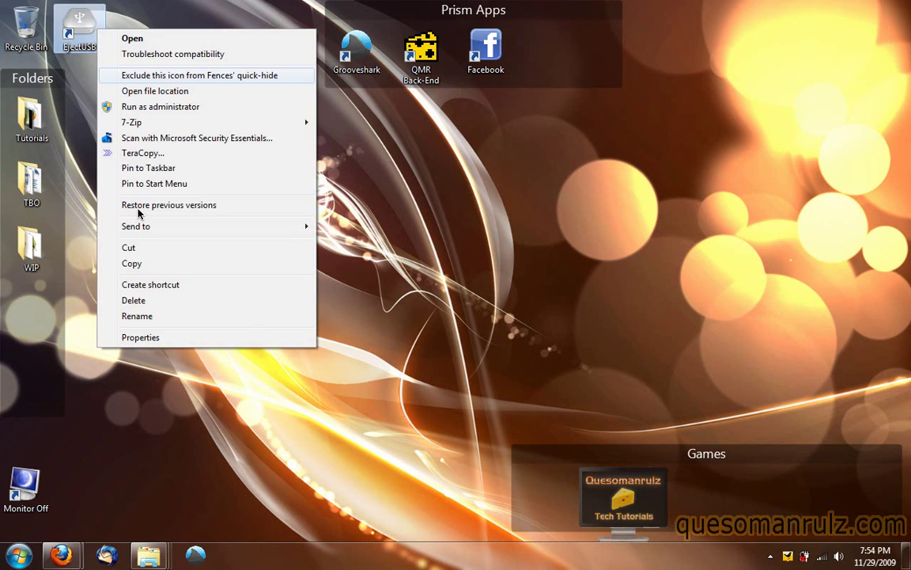
pyautogui.click(147, 337)
pyautogui.click(208, 225)
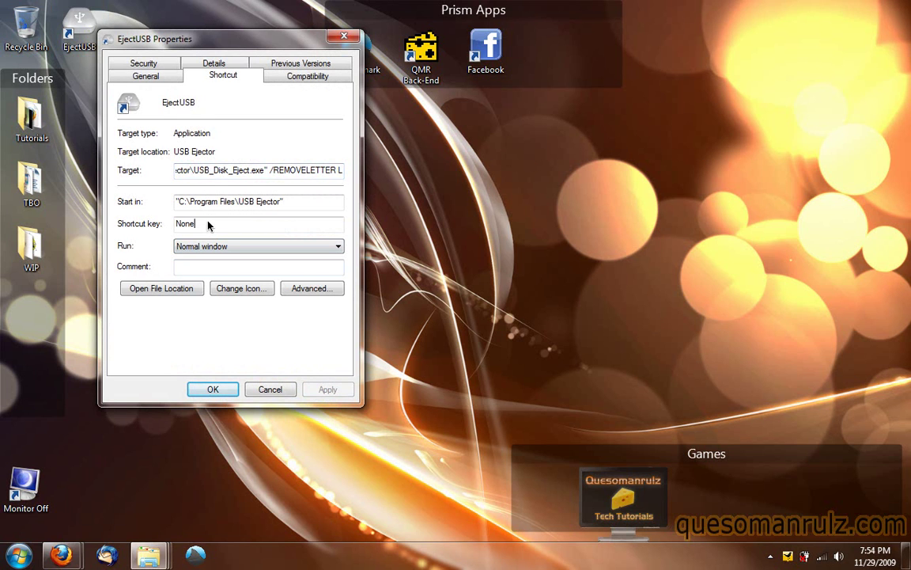
pyautogui.hotkey('ctrl', 'alt', 'e')
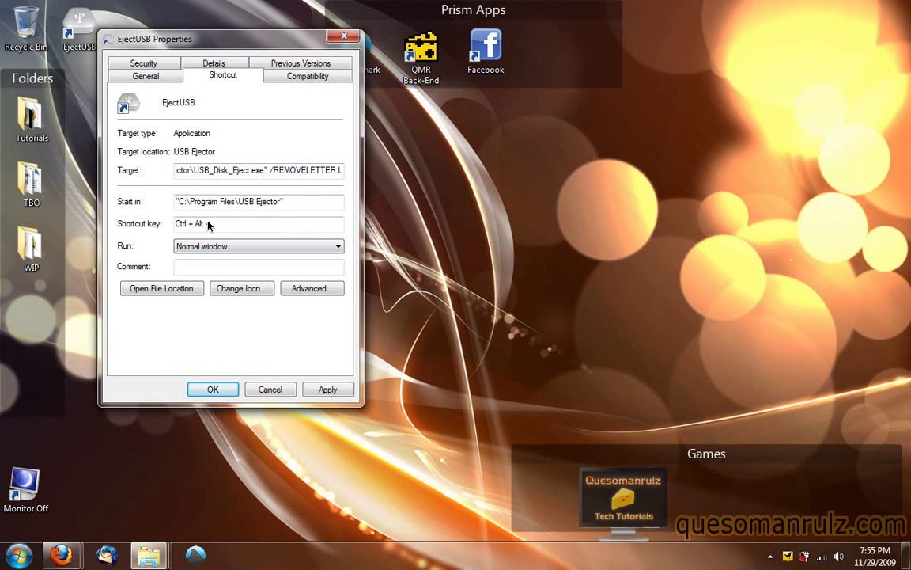
pyautogui.click(324, 389)
pyautogui.click(210, 388)
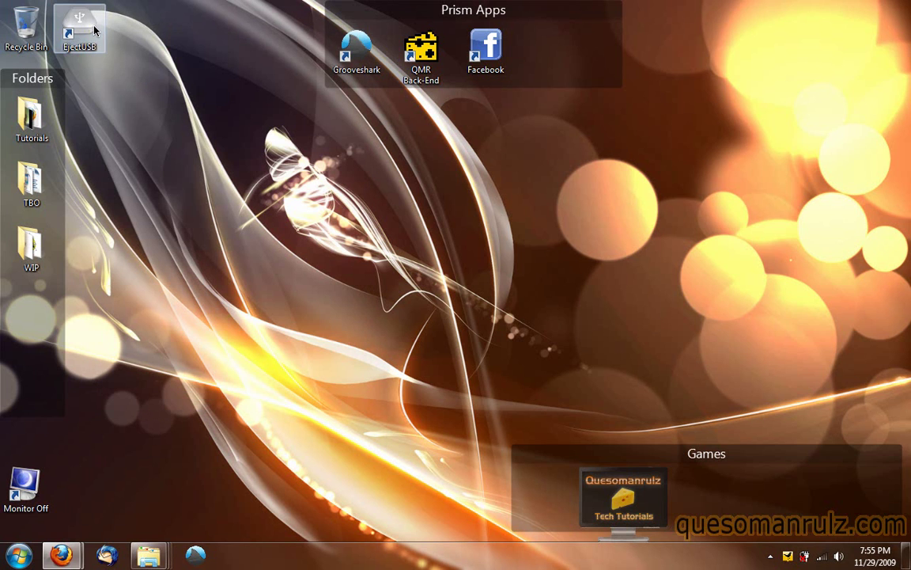
pyautogui.click(119, 35)
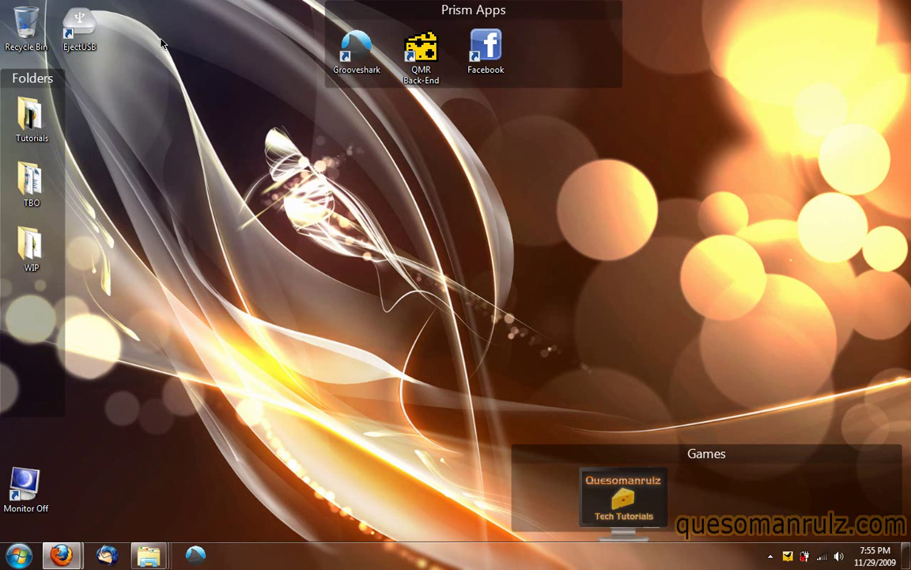